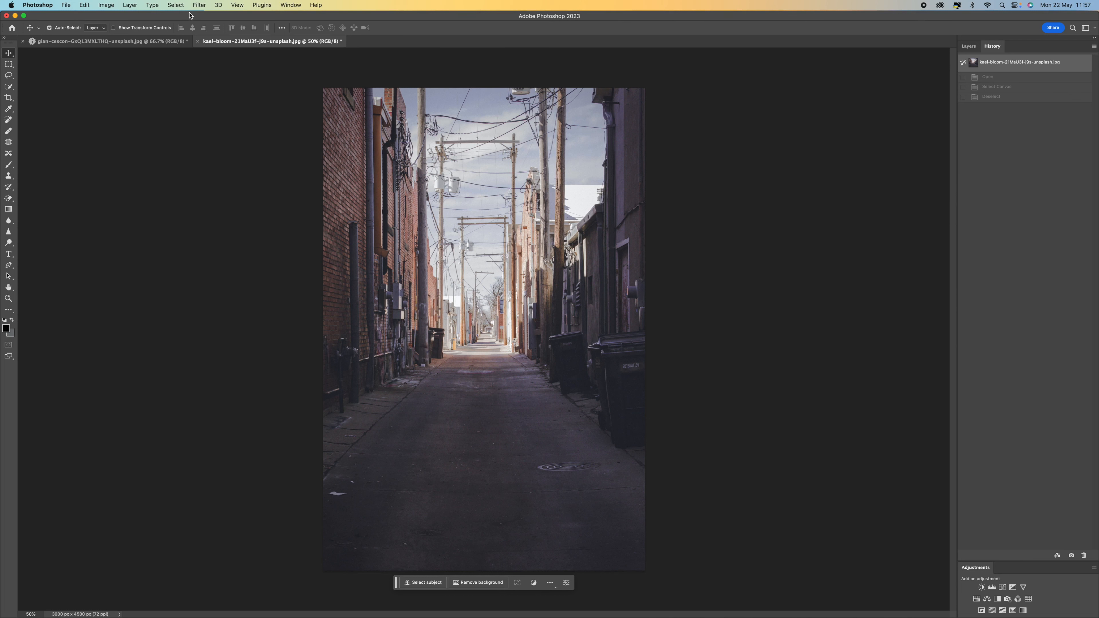
# Copy the entire alley photo and paste it as a new layer over the portrait of the woman drinking coffee
pyautogui.click(175, 5)
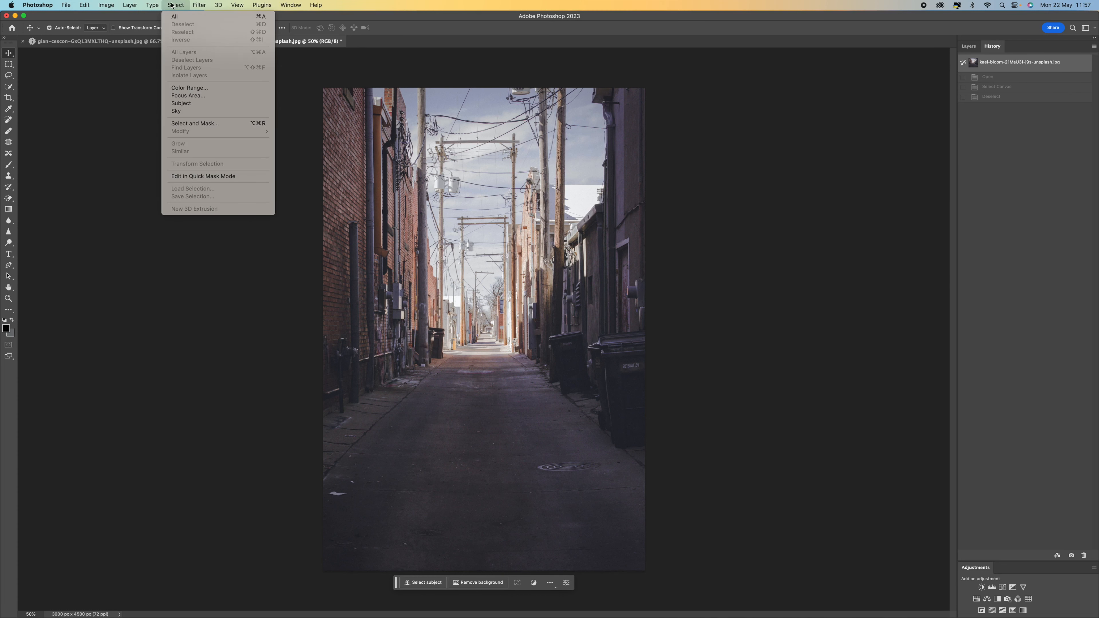
pyautogui.click(177, 18)
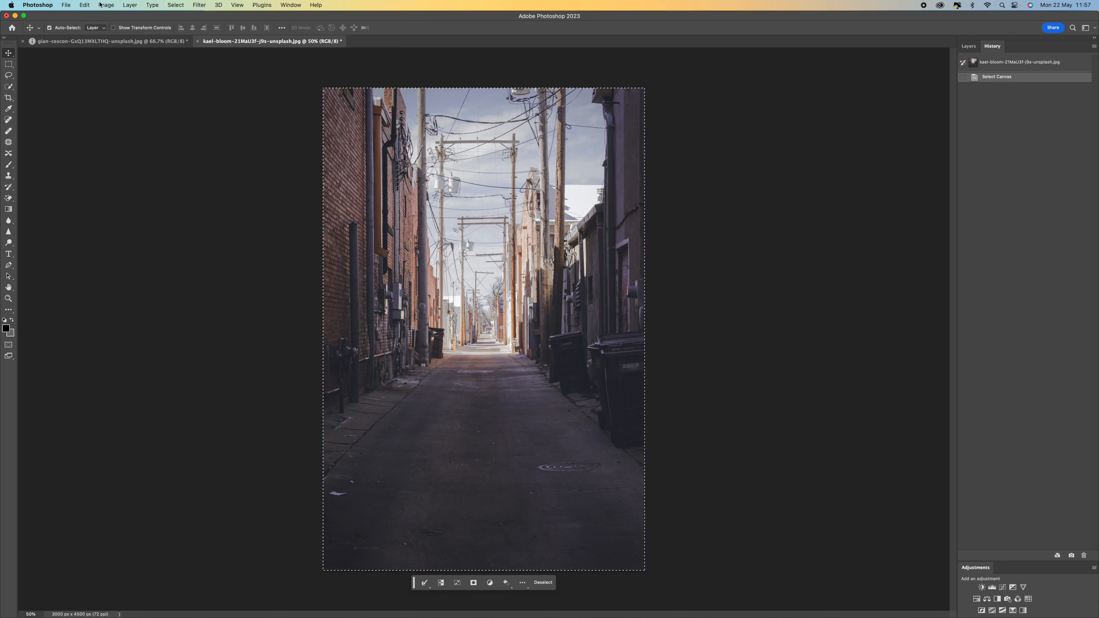
pyautogui.click(85, 5)
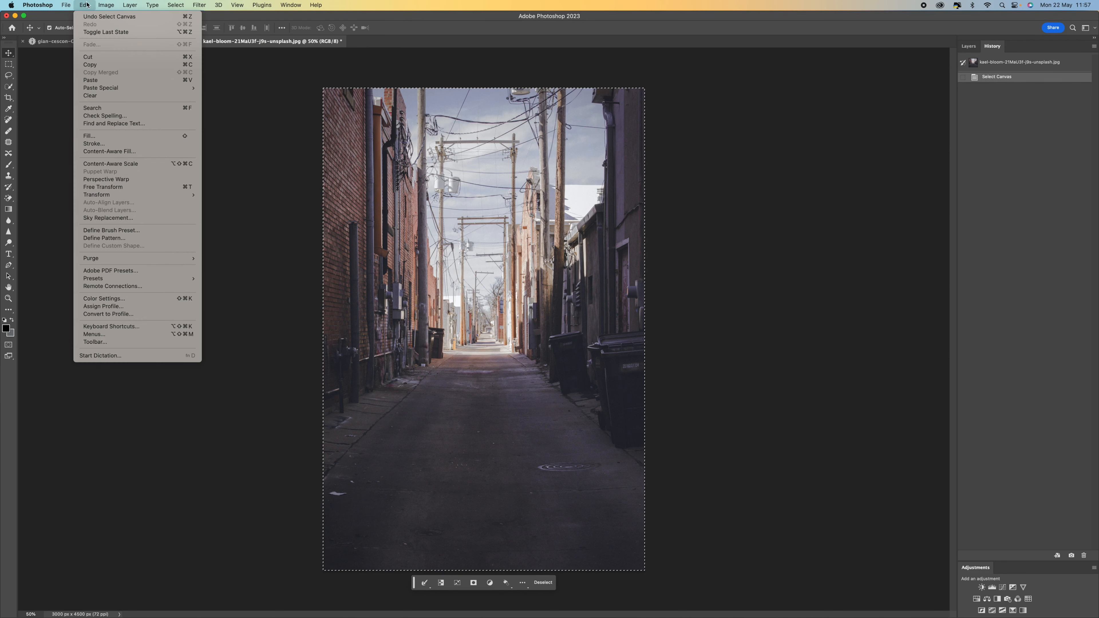
pyautogui.click(103, 65)
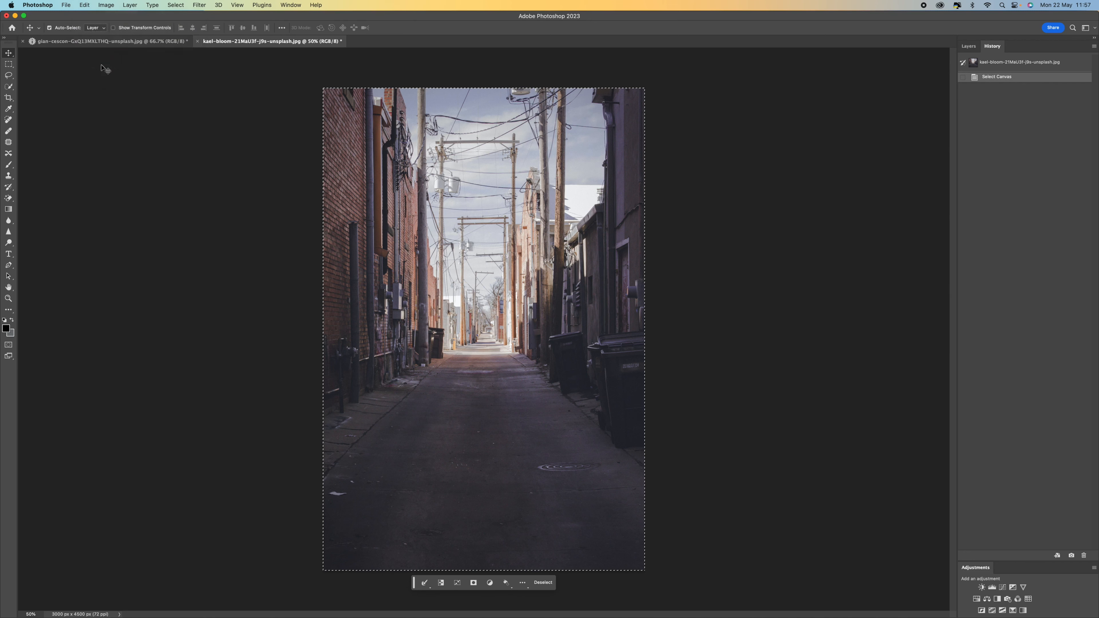
pyautogui.click(107, 42)
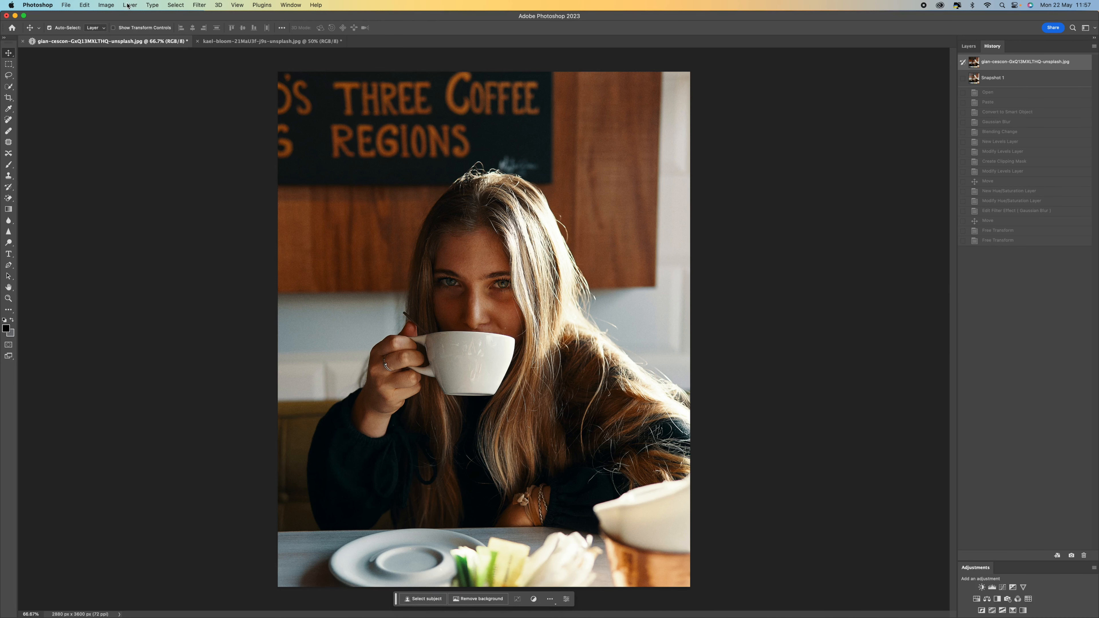
pyautogui.click(85, 5)
pyautogui.click(101, 80)
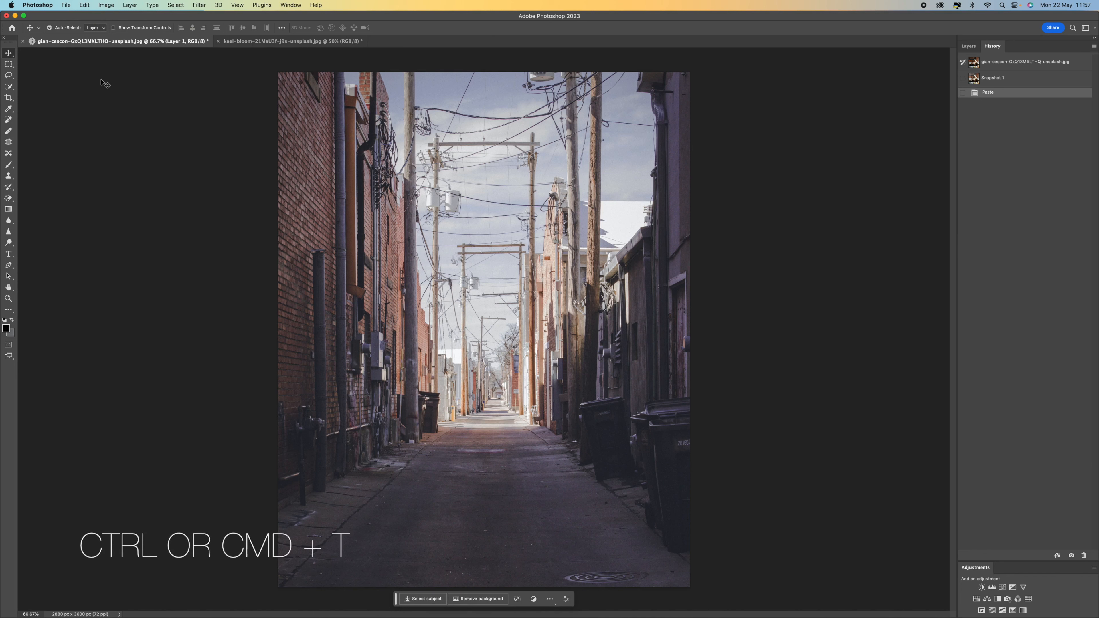
# Free Transform the pasted alley layer to about 96.5% width and 100.4% height so it fits the canvas width
pyautogui.press('super+t')
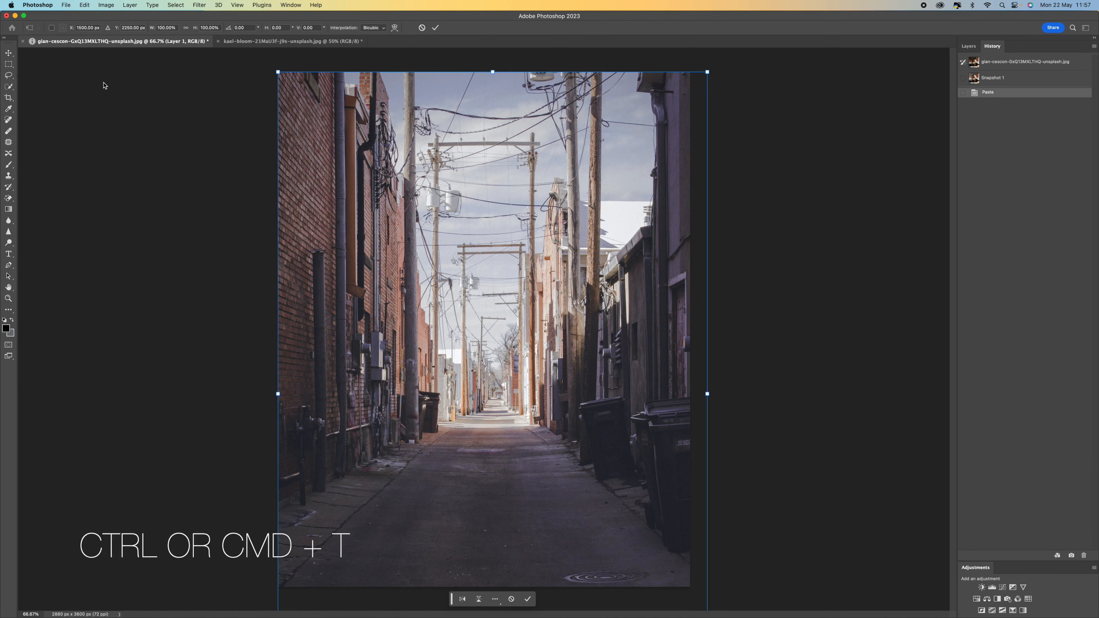
pyautogui.moveTo(707, 72)
pyautogui.mouseDown()
pyautogui.moveTo(609, 111)
pyautogui.moveTo(592, 169)
pyautogui.moveTo(649, 143)
pyautogui.moveTo(696, 83)
pyautogui.moveTo(693, 68)
pyautogui.mouseUp()
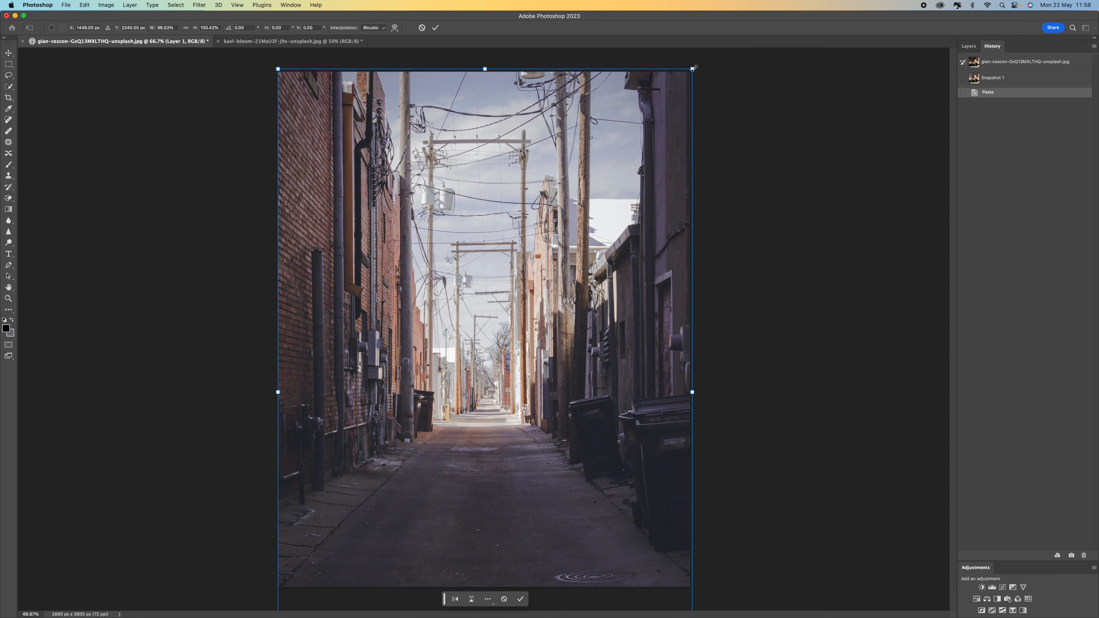
pyautogui.click(436, 27)
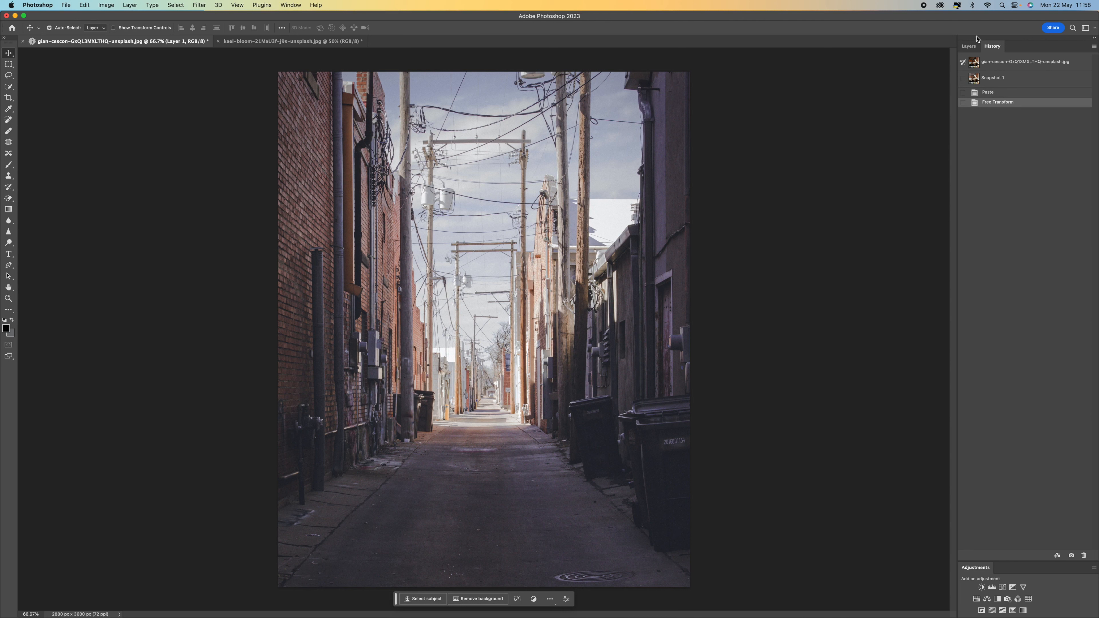
# Convert the alley layer, Layer 1, to a smart object
pyautogui.click(969, 46)
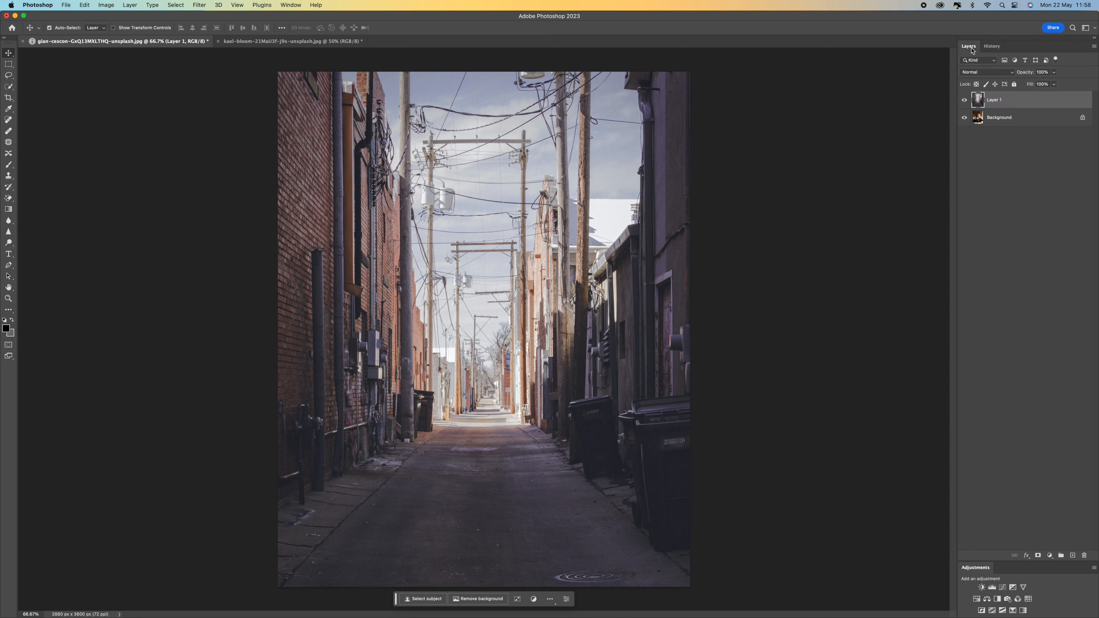
pyautogui.rightClick(1024, 104)
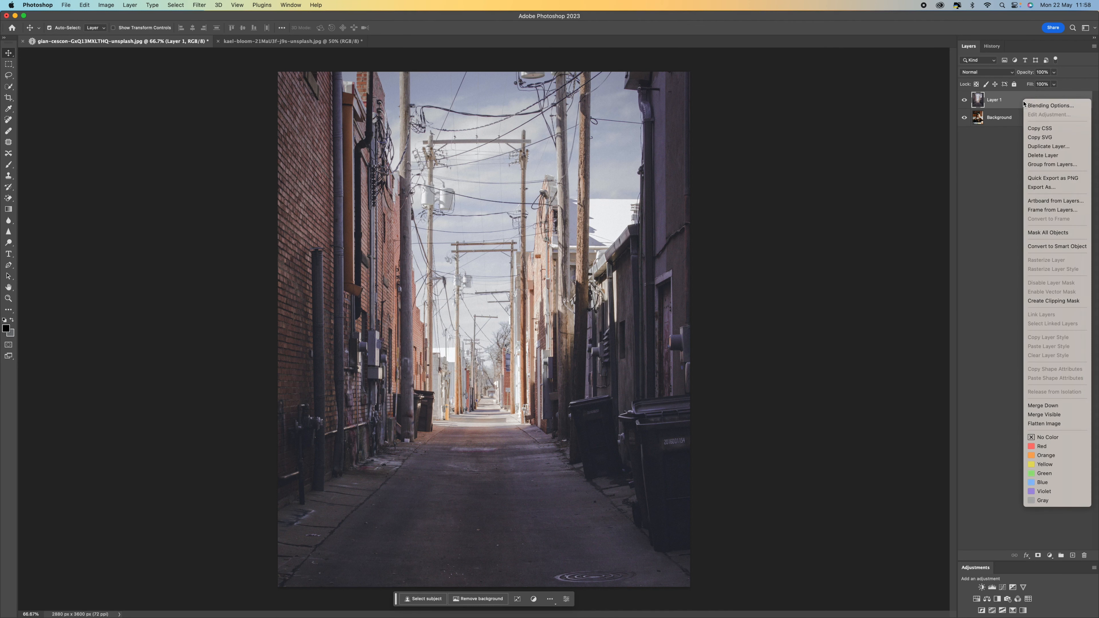
pyautogui.click(1043, 245)
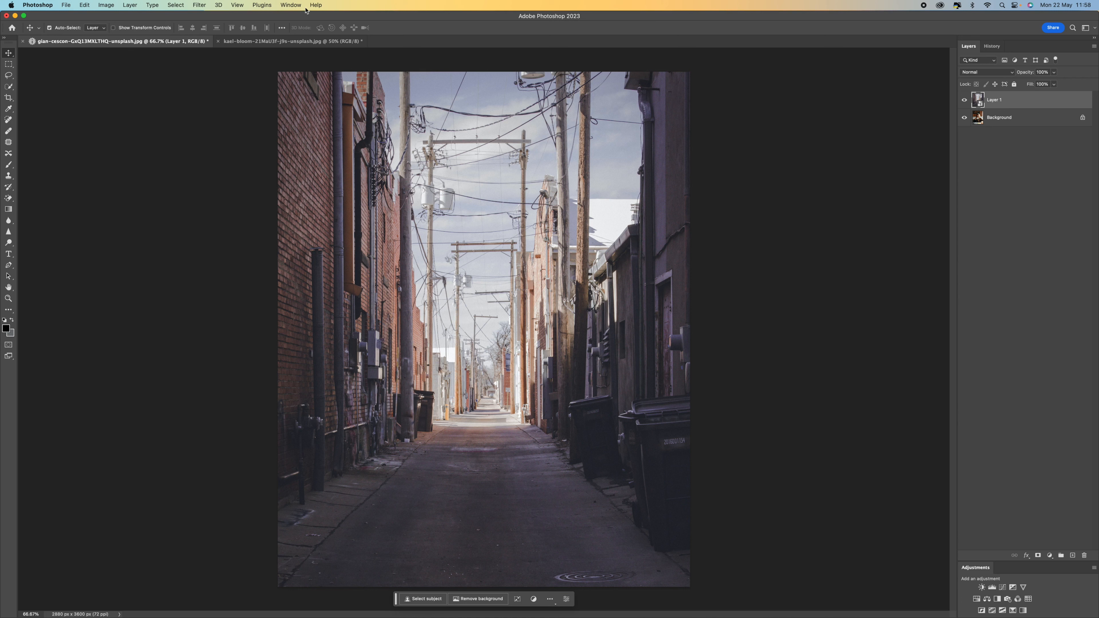
# Apply a Gaussian Blur smart filter with a radius of about 9 pixels to Layer 1
pyautogui.click(197, 5)
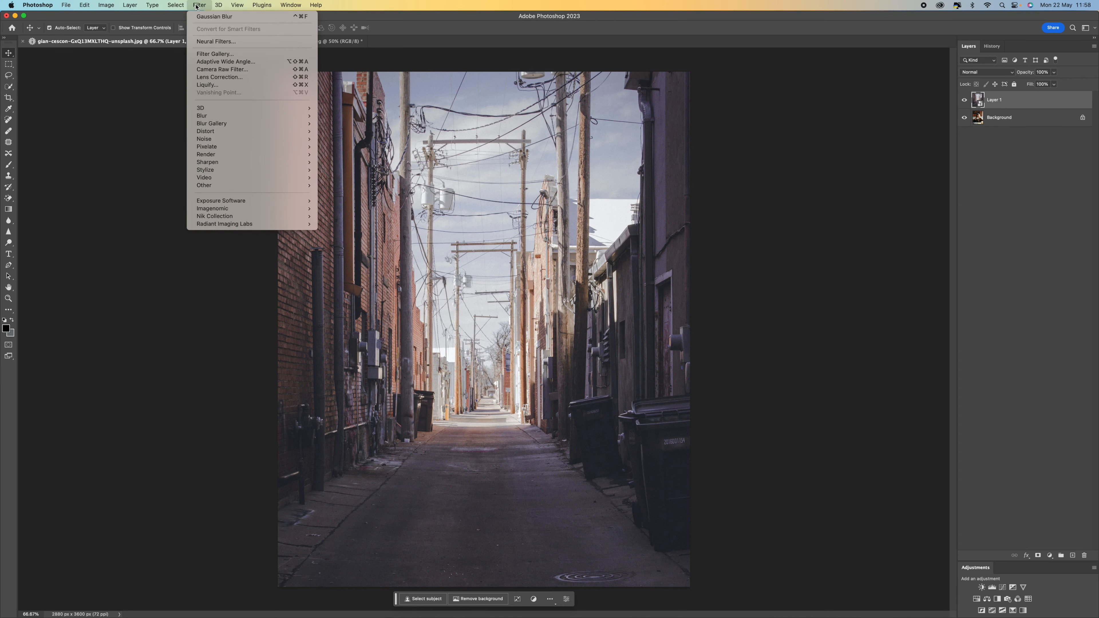
pyautogui.moveTo(237, 117)
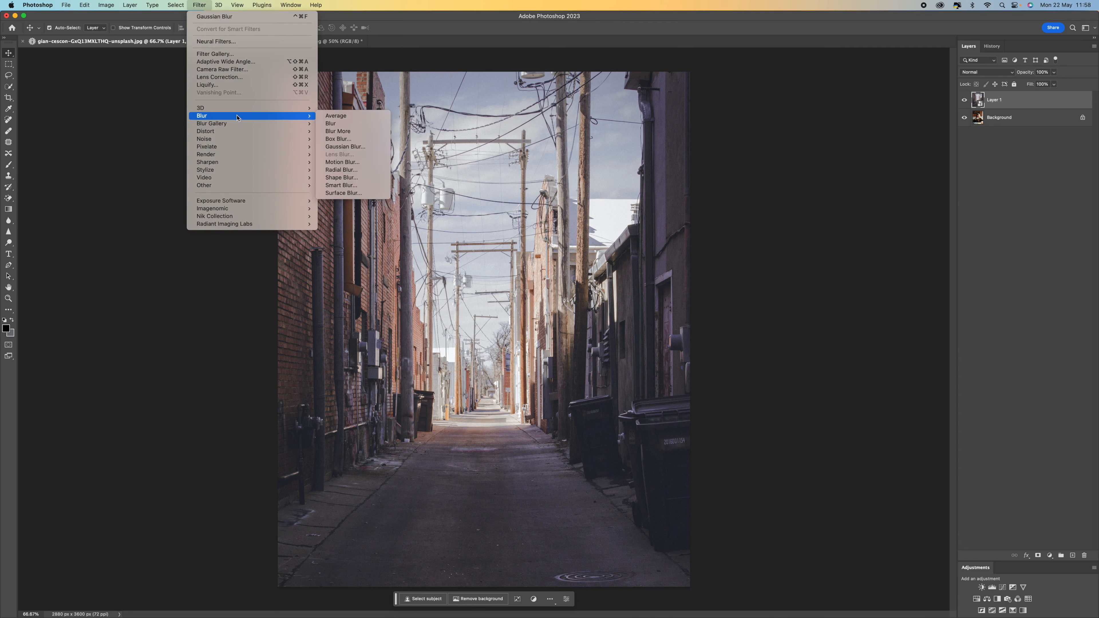
pyautogui.click(361, 148)
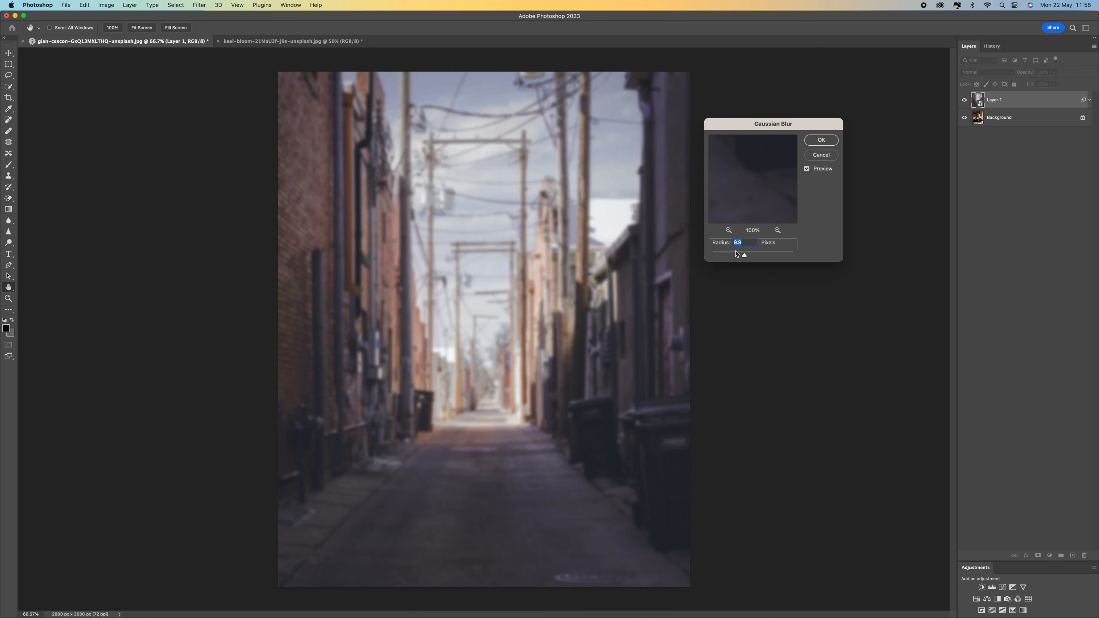
pyautogui.click(748, 257)
pyautogui.moveTo(747, 256); pyautogui.dragTo(745, 256)
pyautogui.click(822, 141)
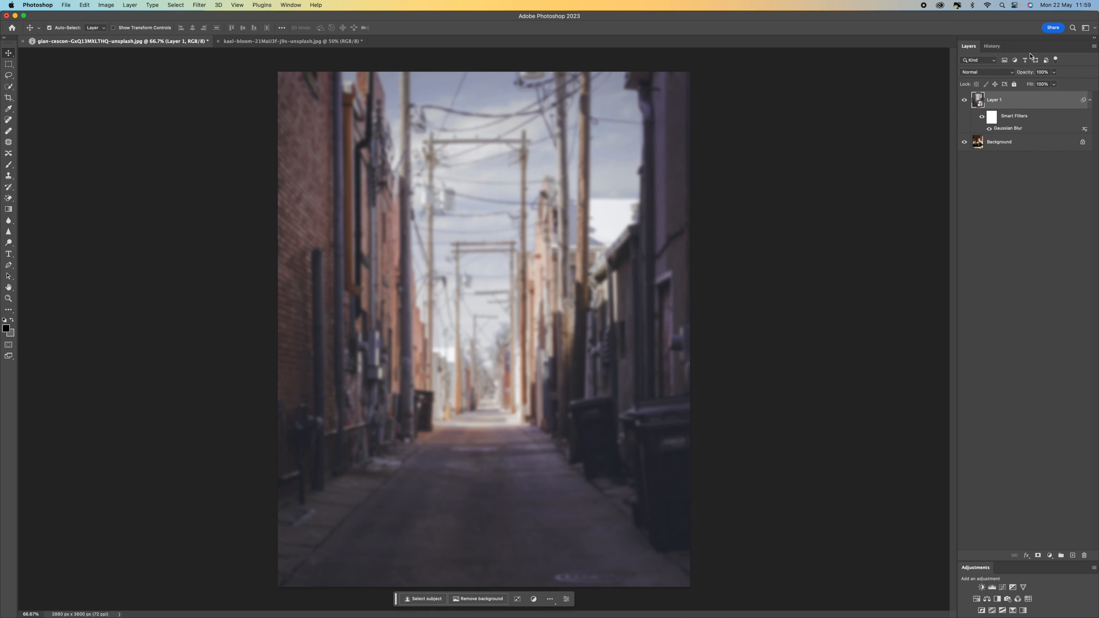
# Set Layer 1's blend mode to Screen and shift the alley image slightly to the right
pyautogui.click(994, 73)
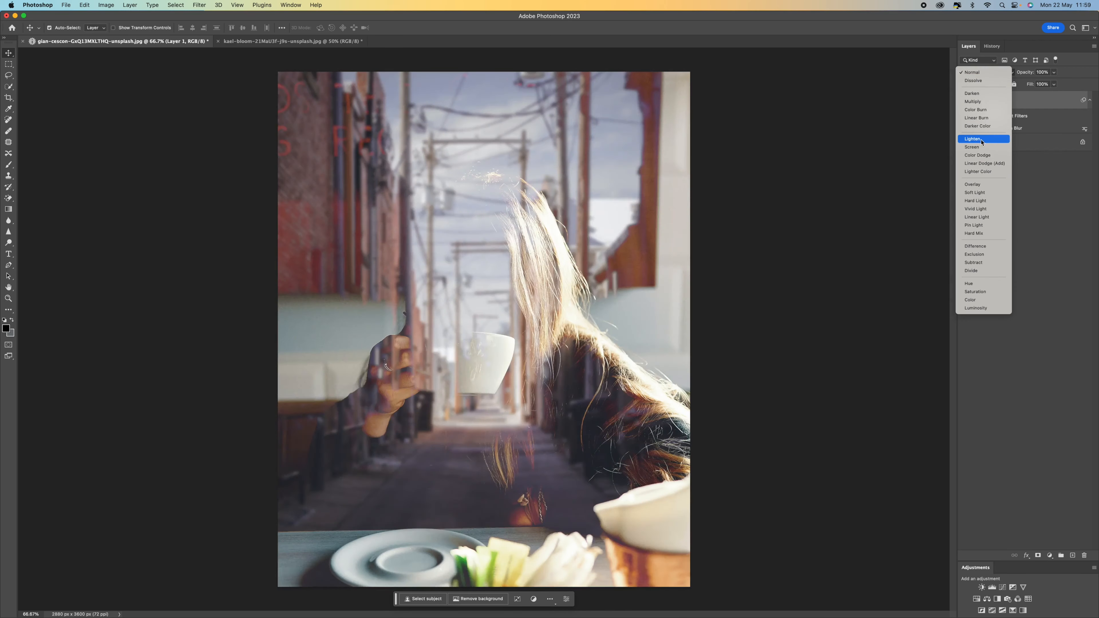
pyautogui.click(982, 150)
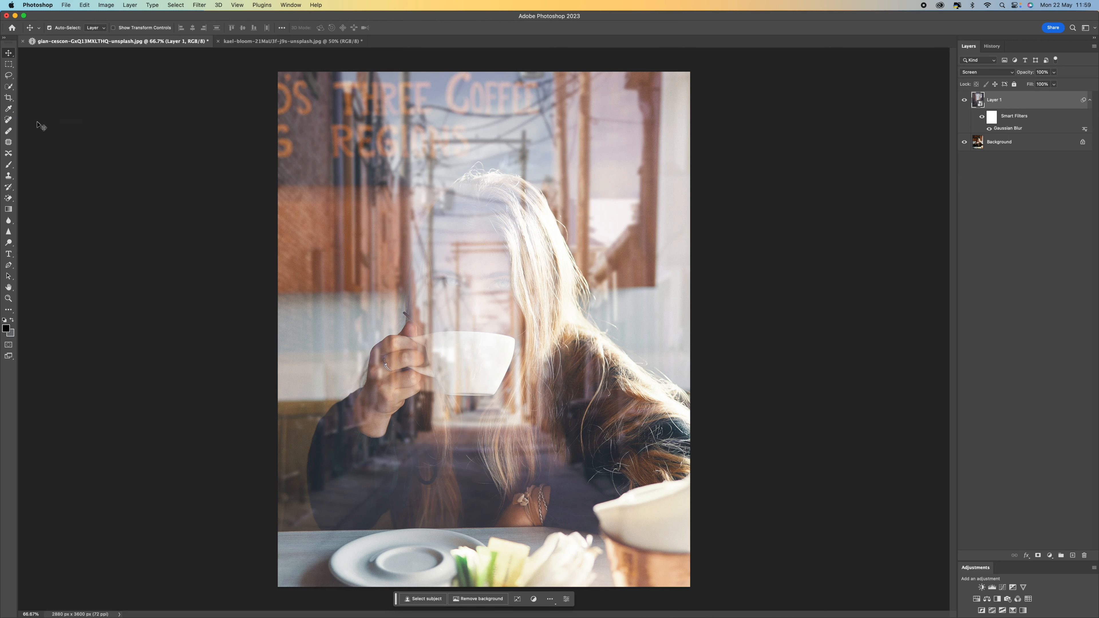
pyautogui.moveTo(518, 258)
pyautogui.mouseDown()
pyautogui.moveTo(561, 253)
pyautogui.moveTo(456, 257)
pyautogui.moveTo(552, 265)
pyautogui.moveTo(522, 257)
pyautogui.mouseUp()
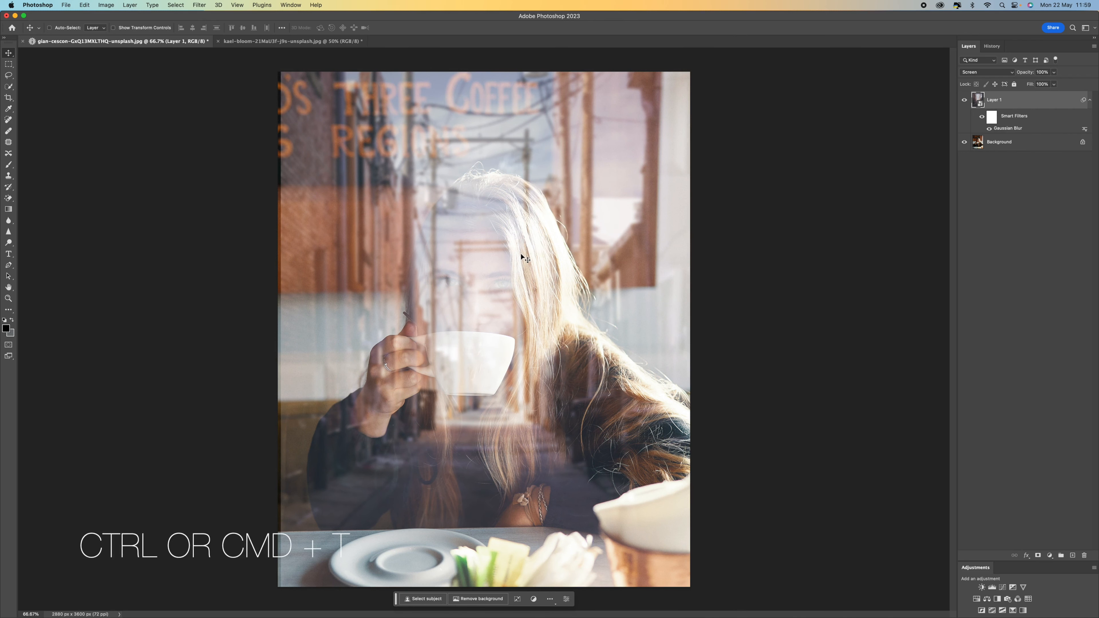
# Free Transform Layer 1 to about 152% width and 105% height, positioning the alley reflection over the photo's left part and off the woman's face
pyautogui.press('super+t')
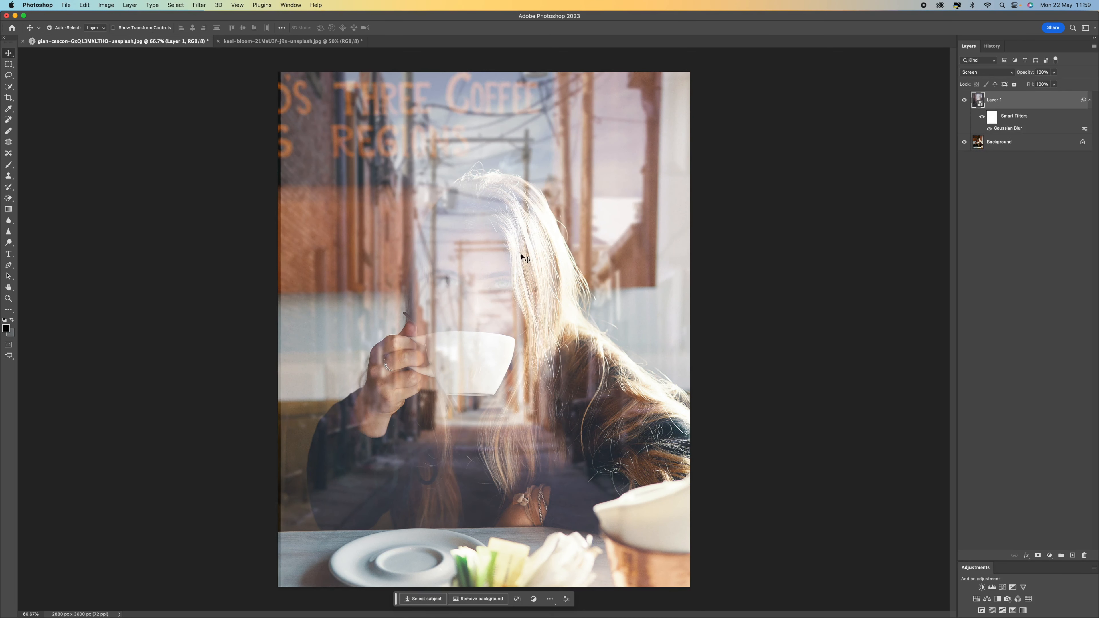
pyautogui.press('super+minus')
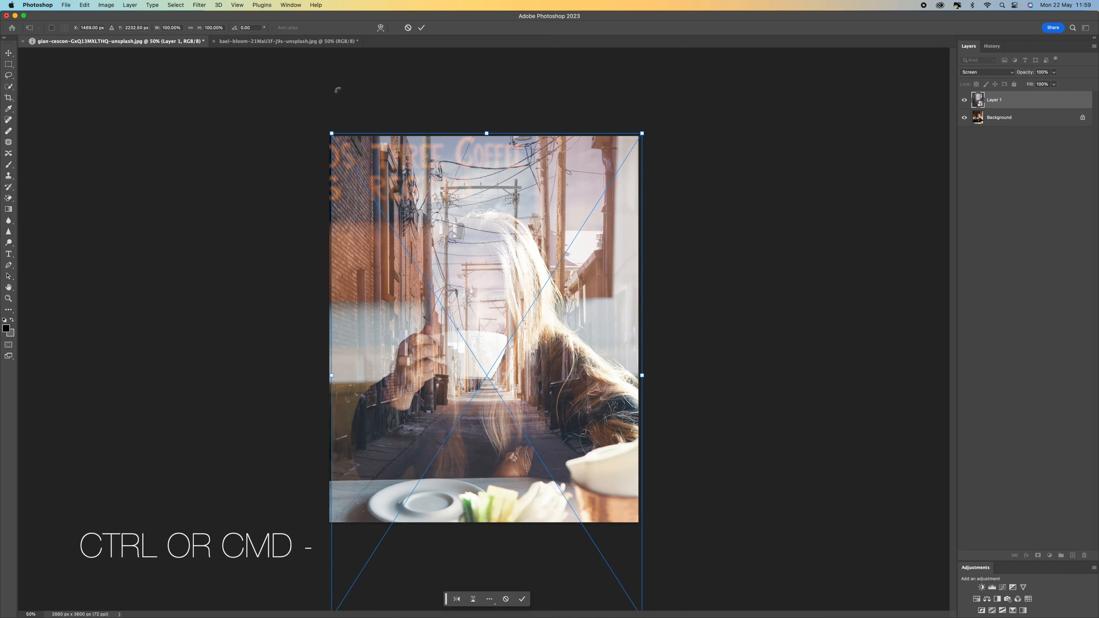
pyautogui.moveTo(331, 133); pyautogui.dragTo(287, 109)
pyautogui.moveTo(430, 172); pyautogui.dragTo(401, 161)
pyautogui.moveTo(606, 354); pyautogui.dragTo(638, 337)
pyautogui.moveTo(571, 298); pyautogui.dragTo(539, 285)
pyautogui.moveTo(607, 335); pyautogui.dragTo(641, 336)
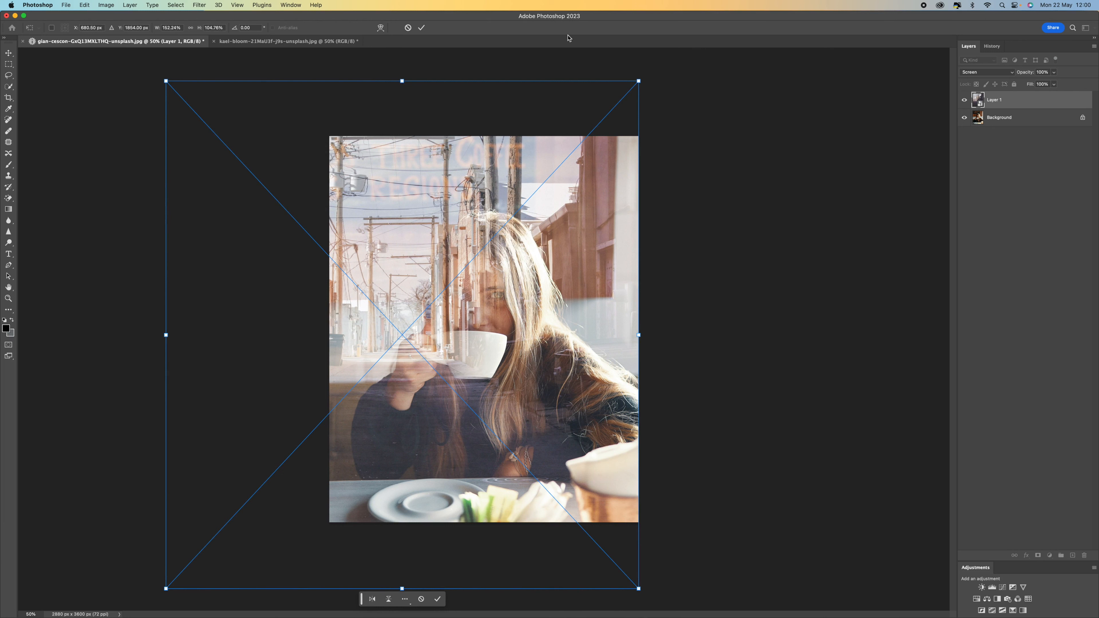
pyautogui.click(420, 27)
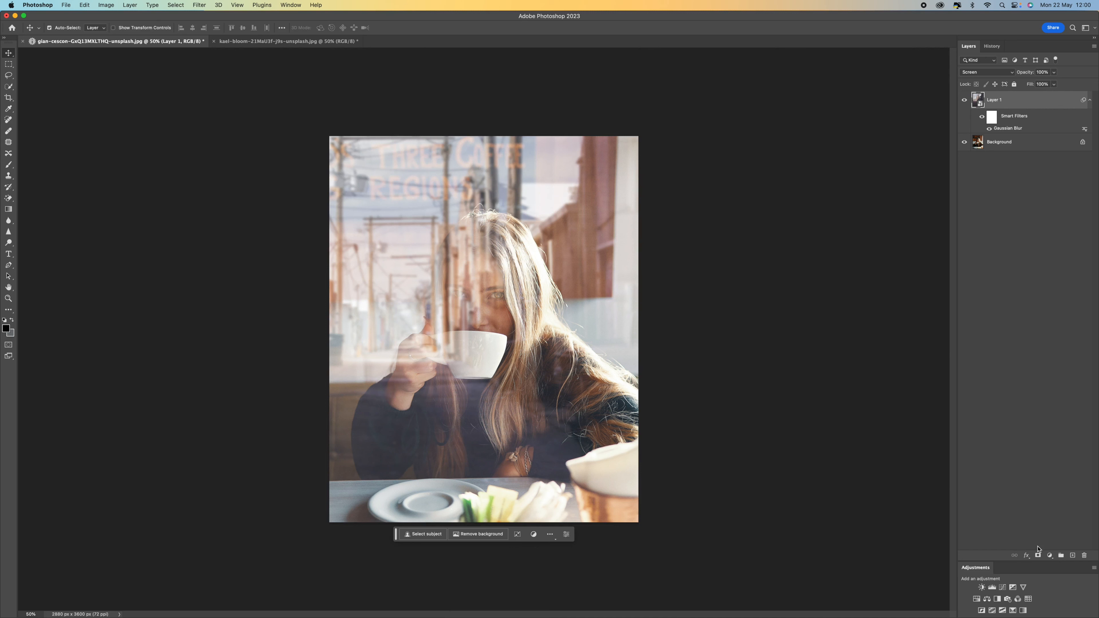
# Add a Levels adjustment clipped to Layer 1 with the black input at 102 and the midtones at 0.42
pyautogui.click(1050, 556)
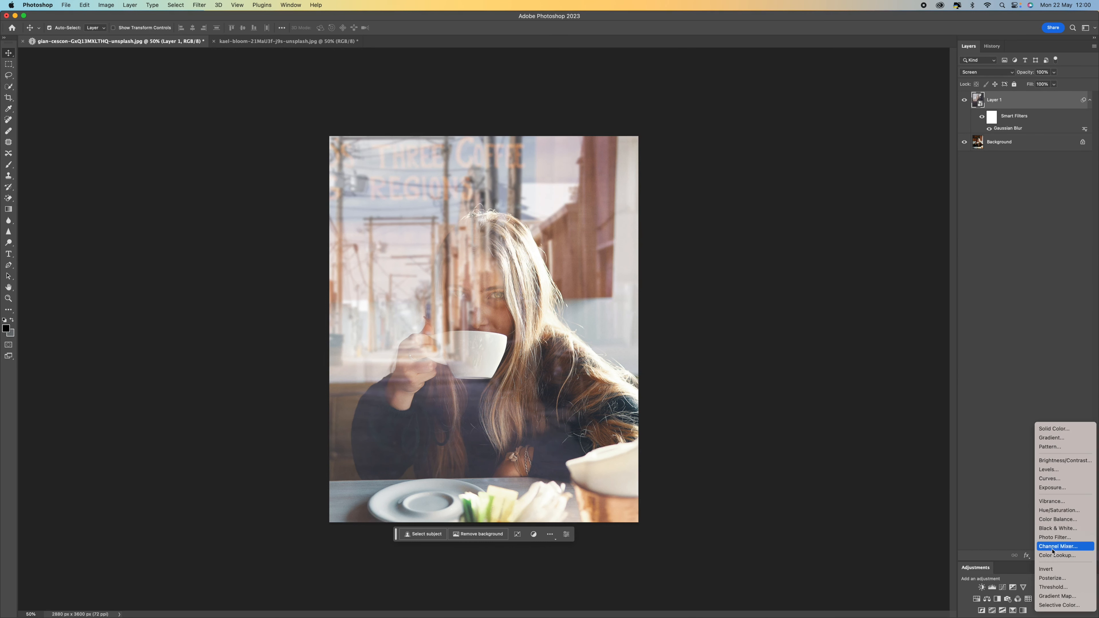
pyautogui.click(1056, 469)
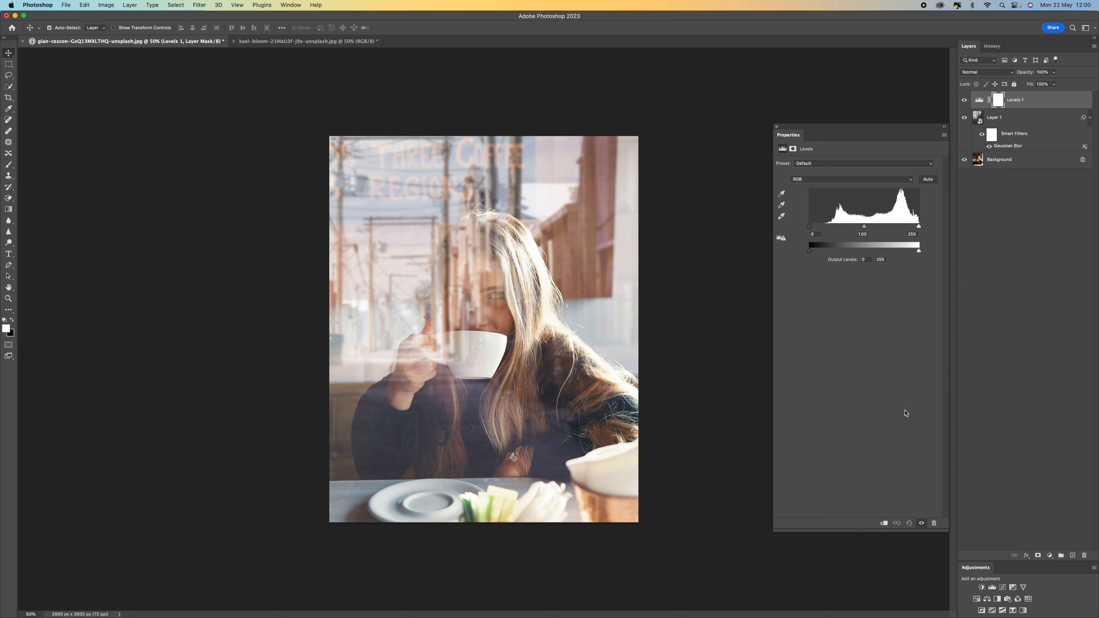
pyautogui.click(885, 525)
pyautogui.moveTo(810, 227); pyautogui.dragTo(901, 229)
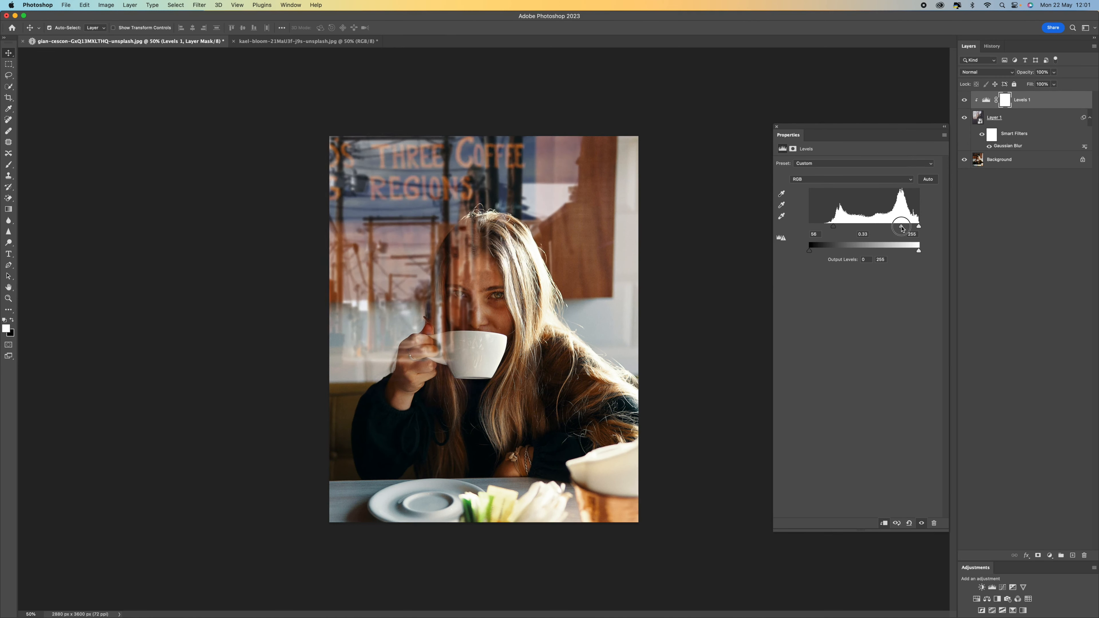
pyautogui.moveTo(833, 227); pyautogui.dragTo(842, 229)
pyautogui.moveTo(861, 226); pyautogui.dragTo(903, 229)
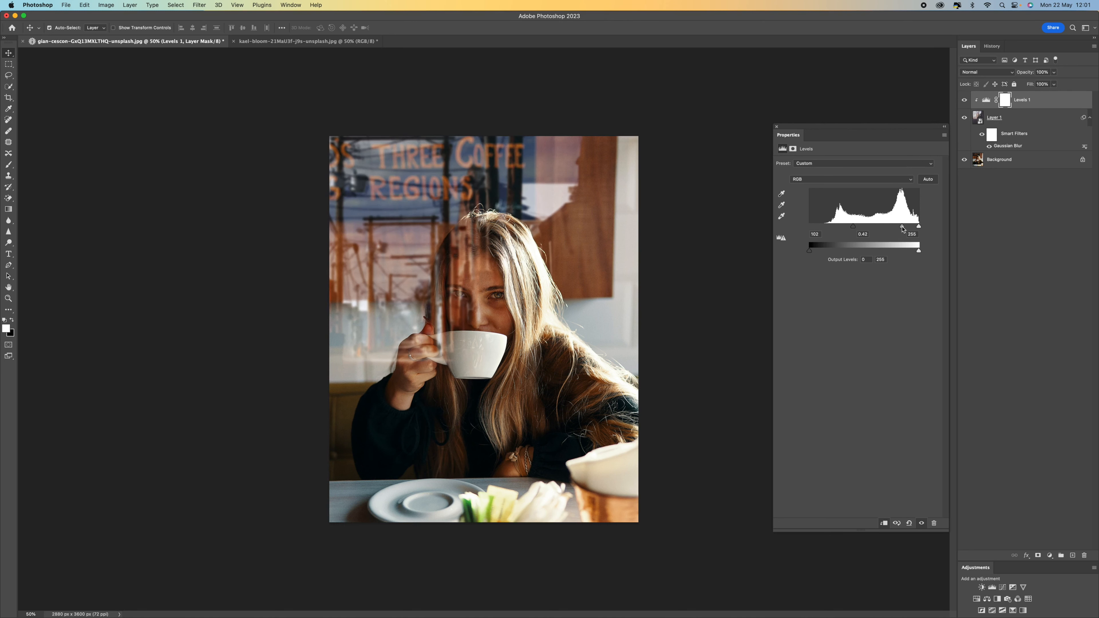
pyautogui.click(777, 127)
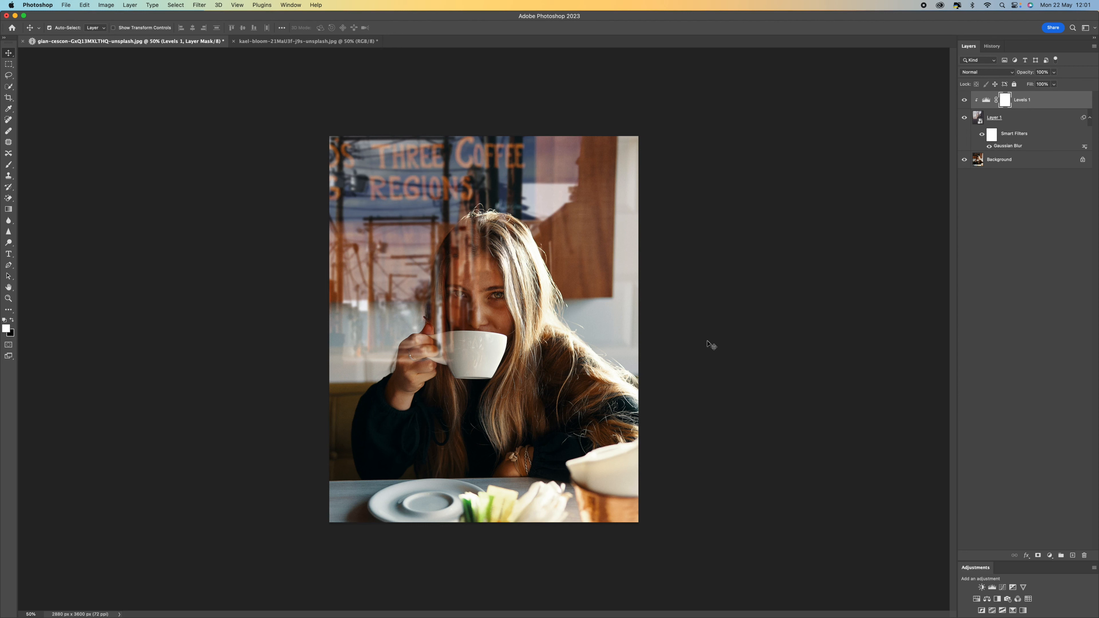
# Add a Hue/Saturation adjustment clipped to the alley layer and lower its saturation
pyautogui.click(1049, 555)
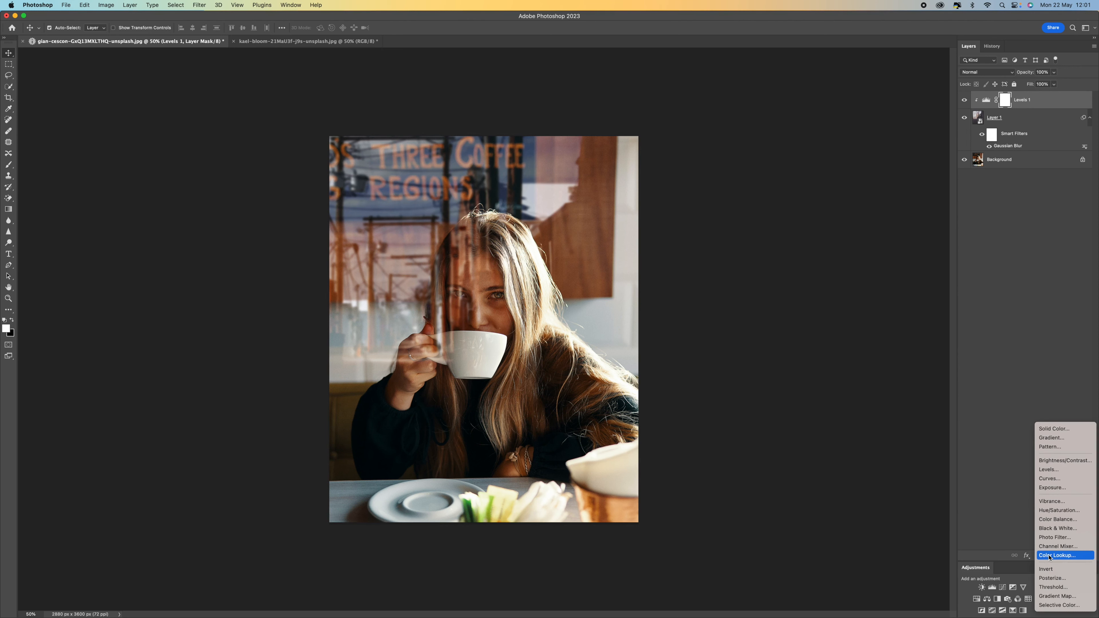
pyautogui.click(1069, 510)
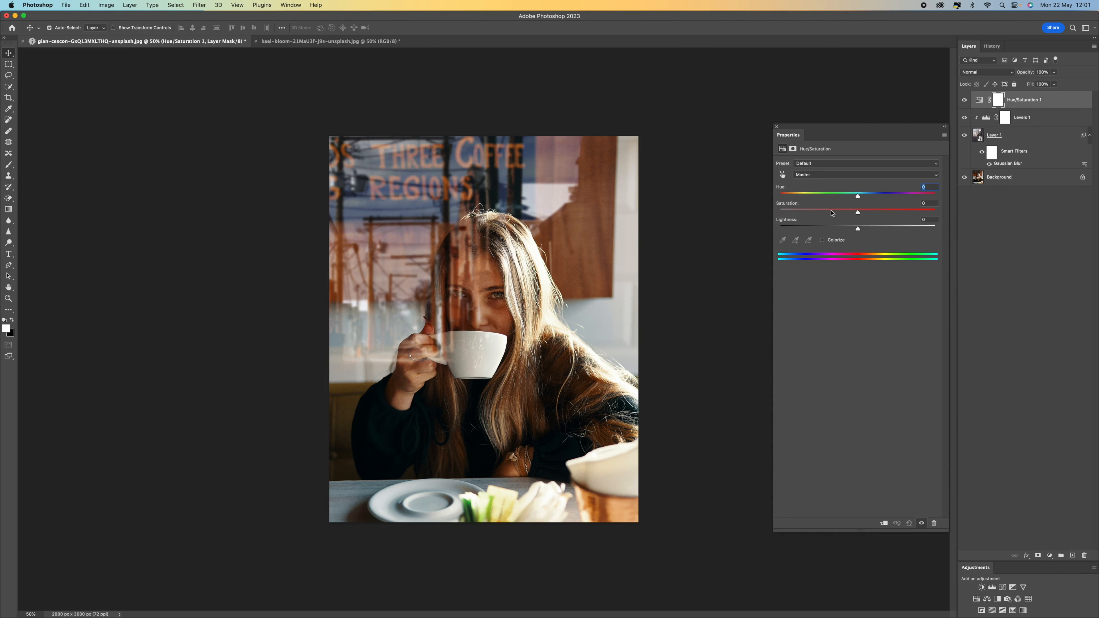
pyautogui.moveTo(826, 214); pyautogui.dragTo(858, 215)
pyautogui.click(884, 524)
pyautogui.moveTo(830, 212)
pyautogui.mouseDown()
pyautogui.moveTo(773, 210)
pyautogui.moveTo(895, 211)
pyautogui.moveTo(780, 207)
pyautogui.moveTo(885, 207)
pyautogui.moveTo(825, 214)
pyautogui.mouseUp()
pyautogui.click(777, 127)
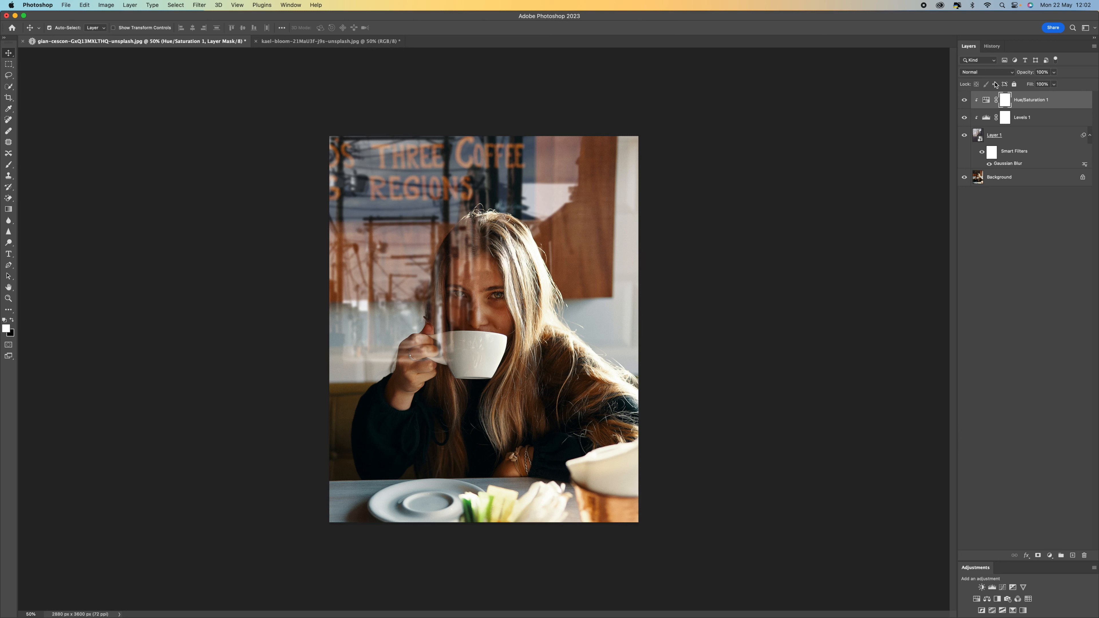
# Change the radius of Layer 1's Gaussian Blur smart filter to 21.9 pixels
pyautogui.doubleClick(1013, 164)
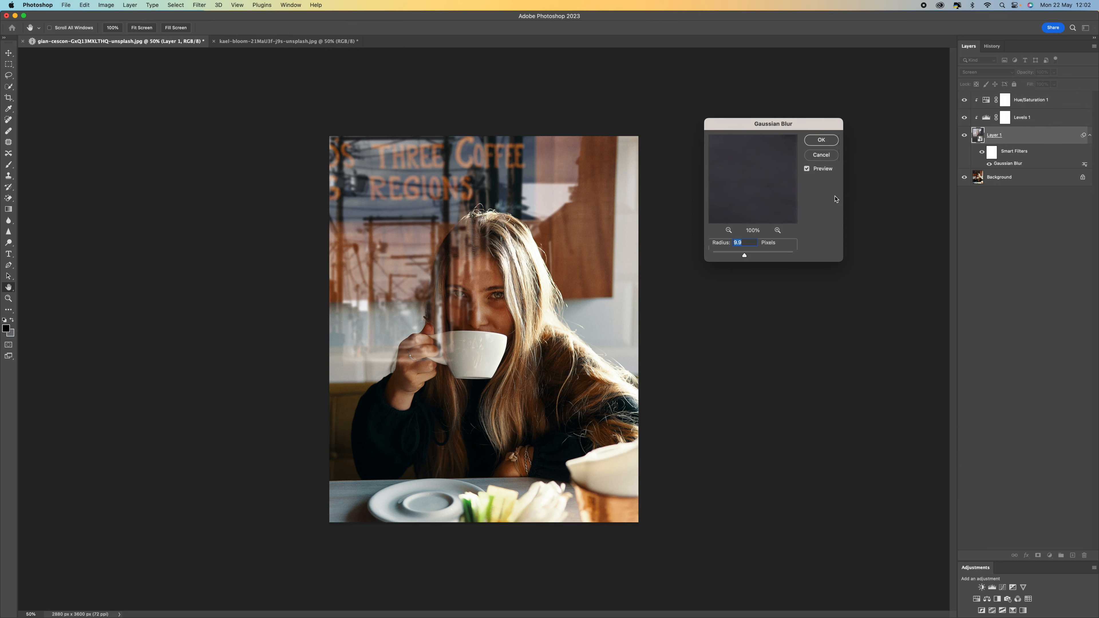
pyautogui.click(757, 255)
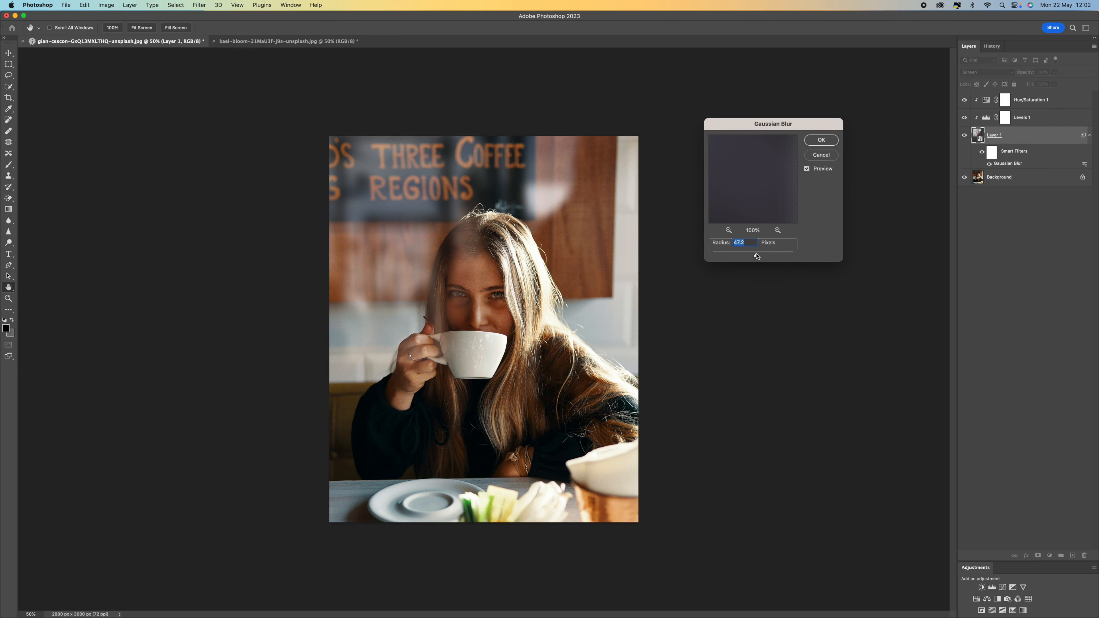
pyautogui.moveTo(744, 257); pyautogui.dragTo(748, 257)
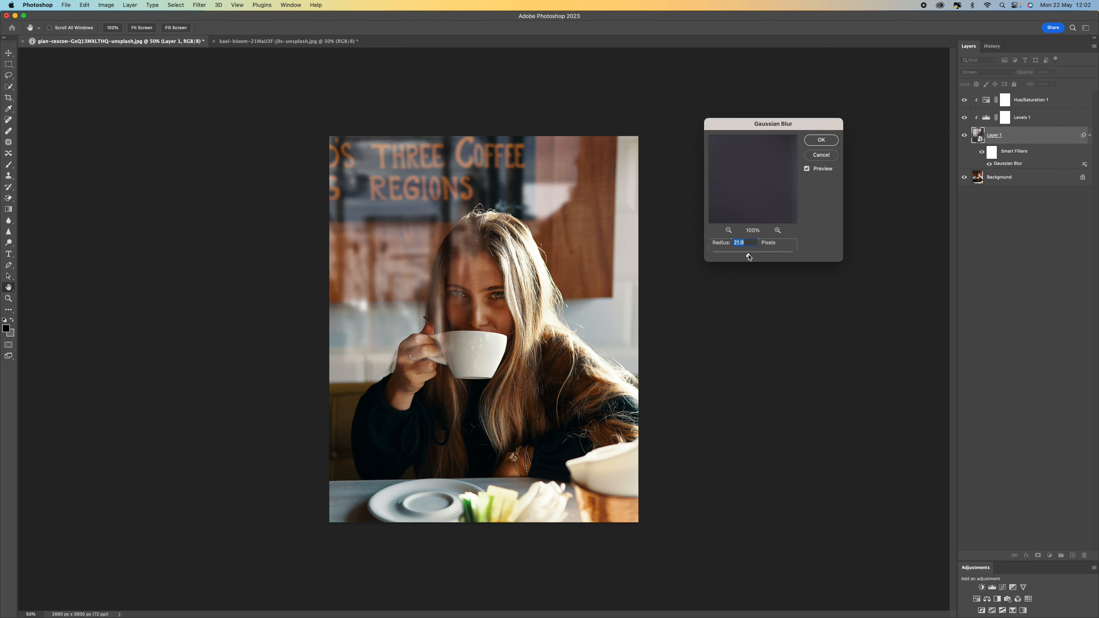
pyautogui.click(821, 140)
# Reopen the Levels adjustment clipped to Layer 1 and reduce its white output level to 236
pyautogui.doubleClick(987, 118)
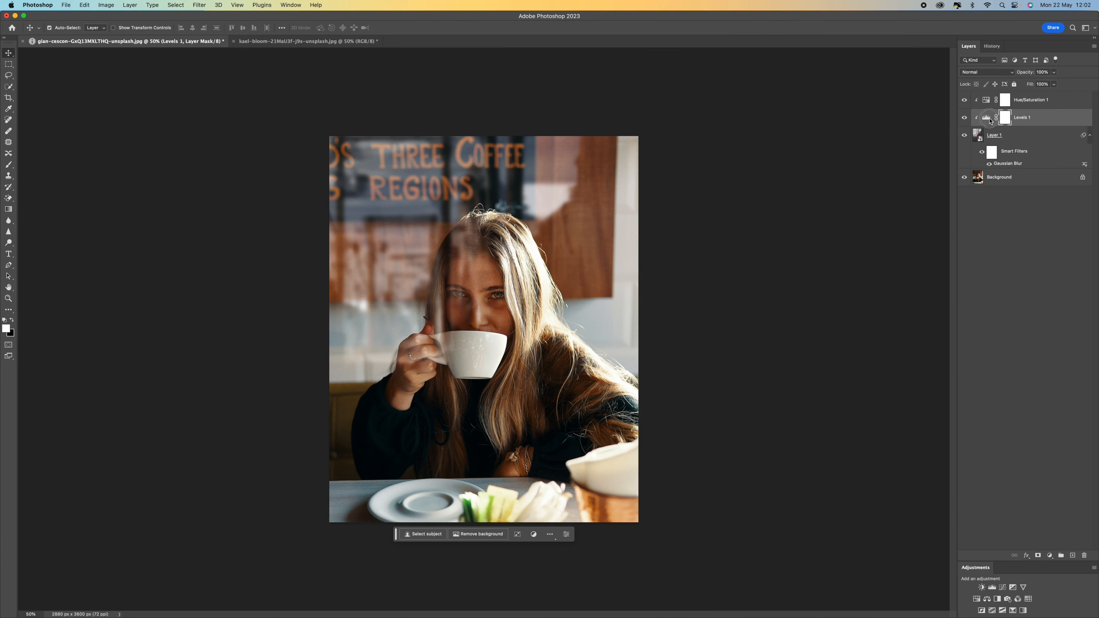
pyautogui.click(903, 227)
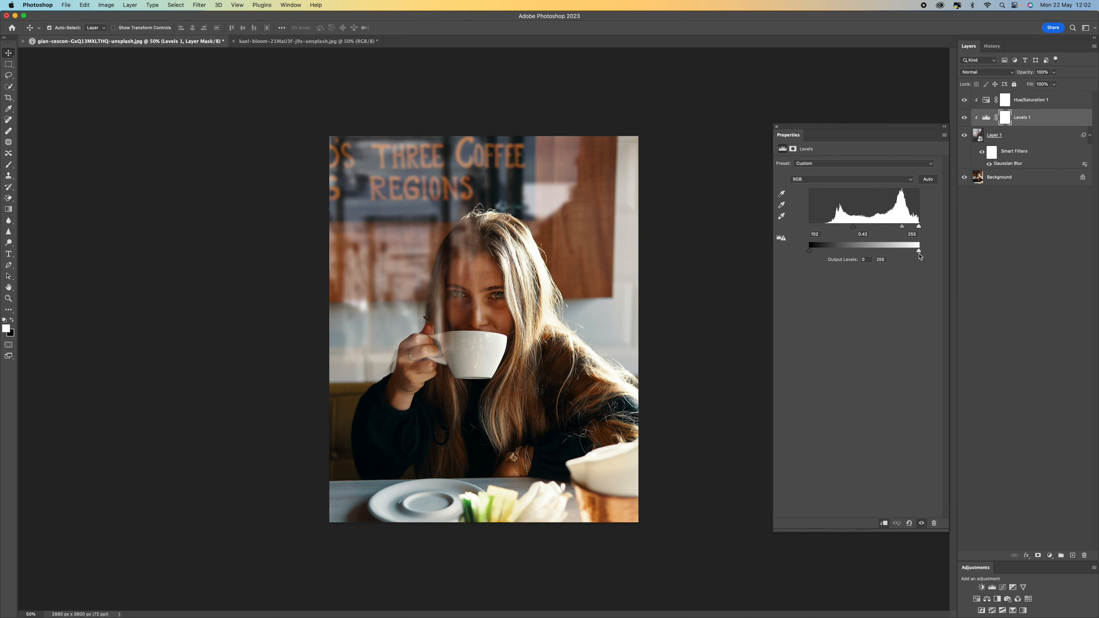
pyautogui.moveTo(919, 253); pyautogui.dragTo(907, 252)
pyautogui.moveTo(810, 251)
pyautogui.mouseDown()
pyautogui.moveTo(824, 254)
pyautogui.moveTo(810, 252)
pyautogui.mouseUp()
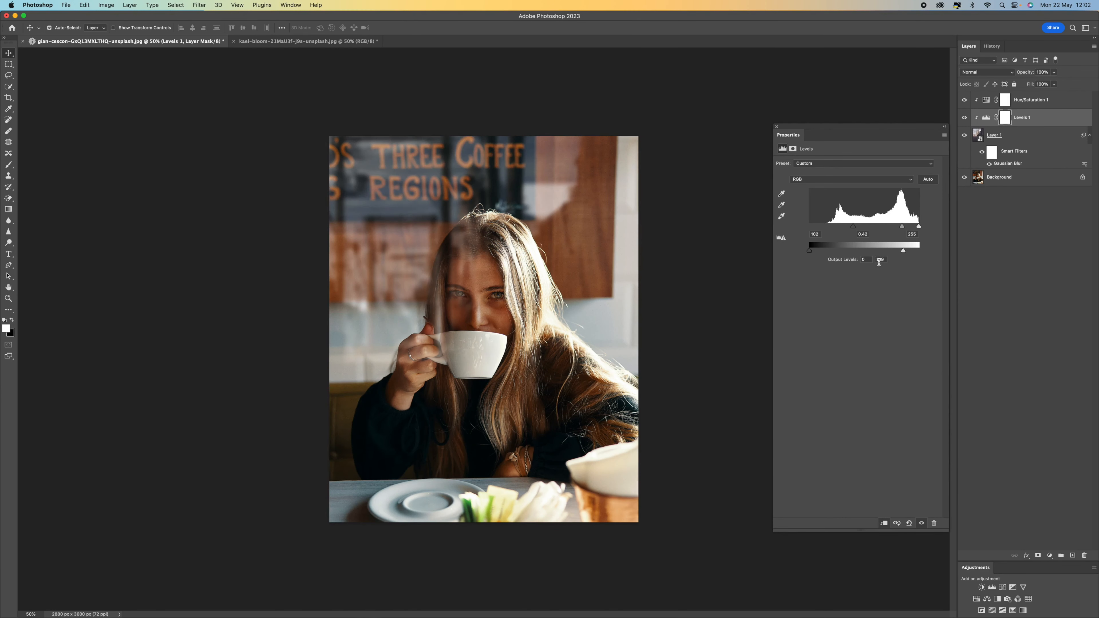
pyautogui.moveTo(903, 252); pyautogui.dragTo(911, 253)
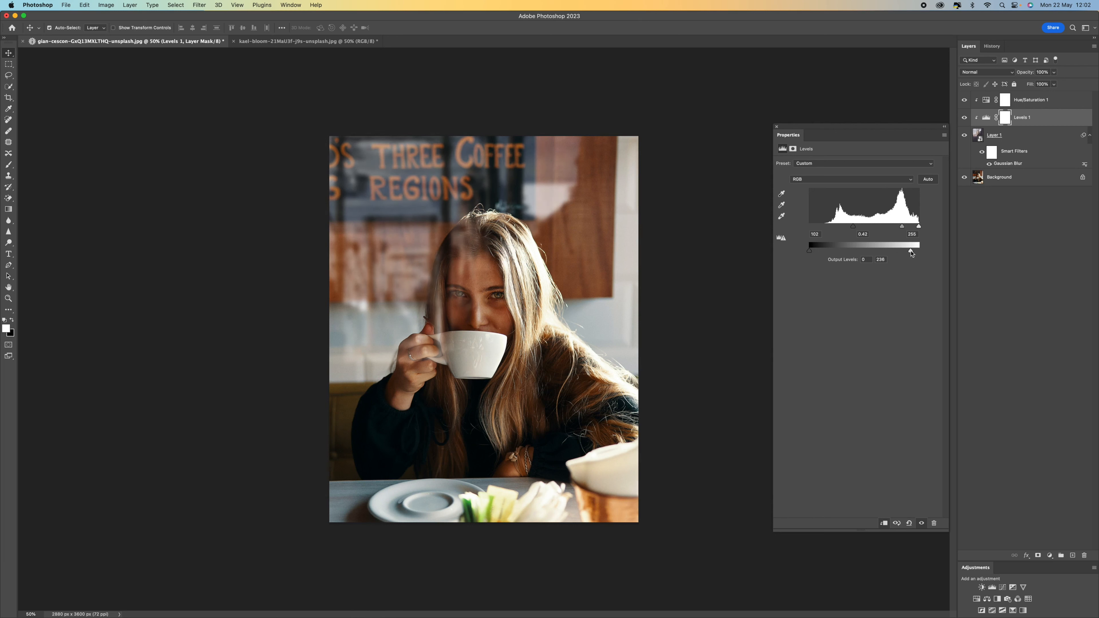
pyautogui.click(903, 231)
pyautogui.click(777, 126)
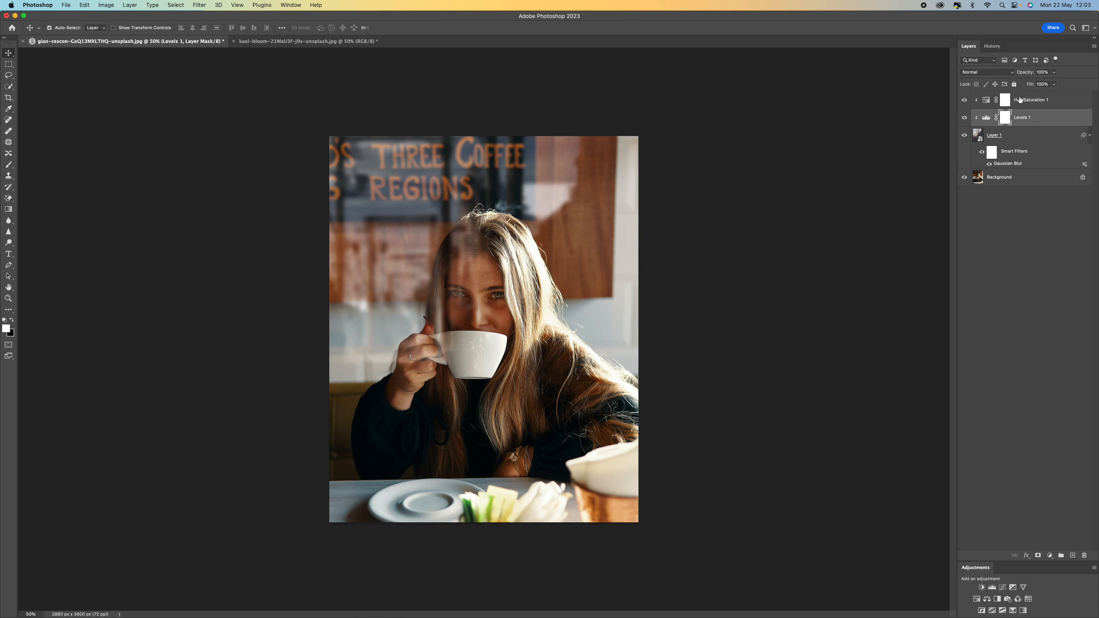
# Lower the saturation of the clipped Hue/Saturation adjustment slightly further
pyautogui.doubleClick(986, 100)
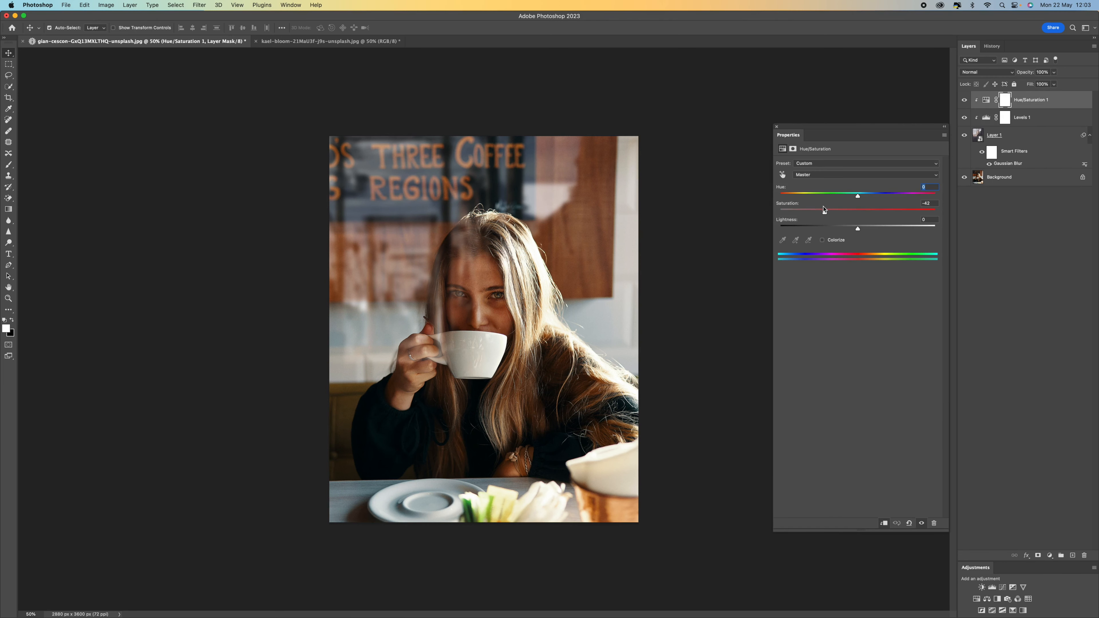
pyautogui.moveTo(824, 213); pyautogui.dragTo(820, 213)
pyautogui.click(777, 127)
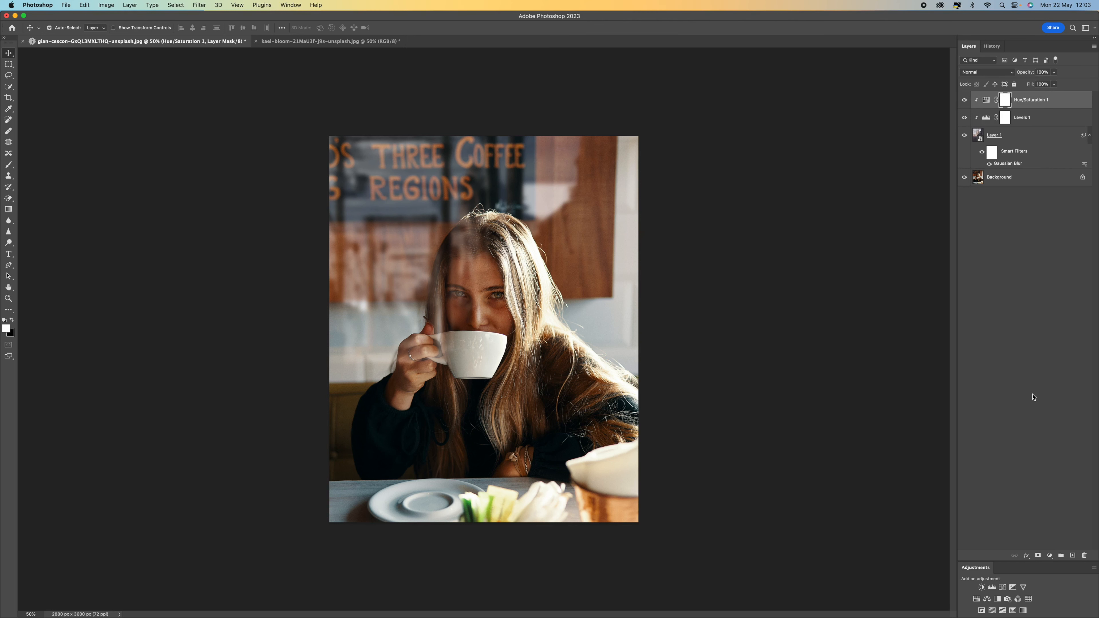
# Save the current state of the reflection composite as a new history snapshot
pyautogui.click(998, 49)
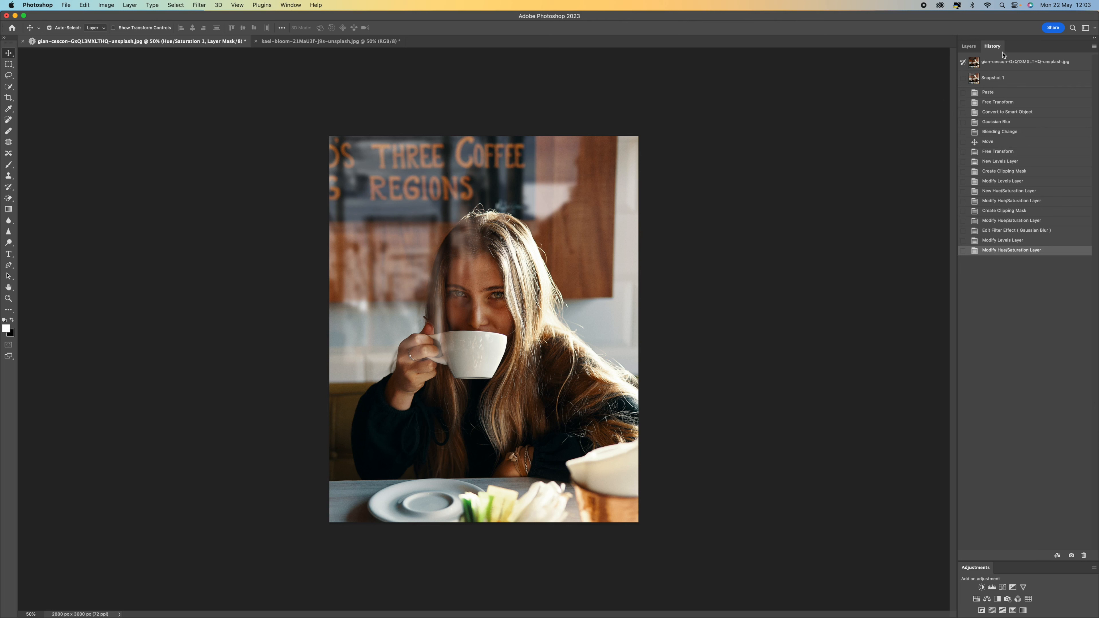
pyautogui.click(1072, 556)
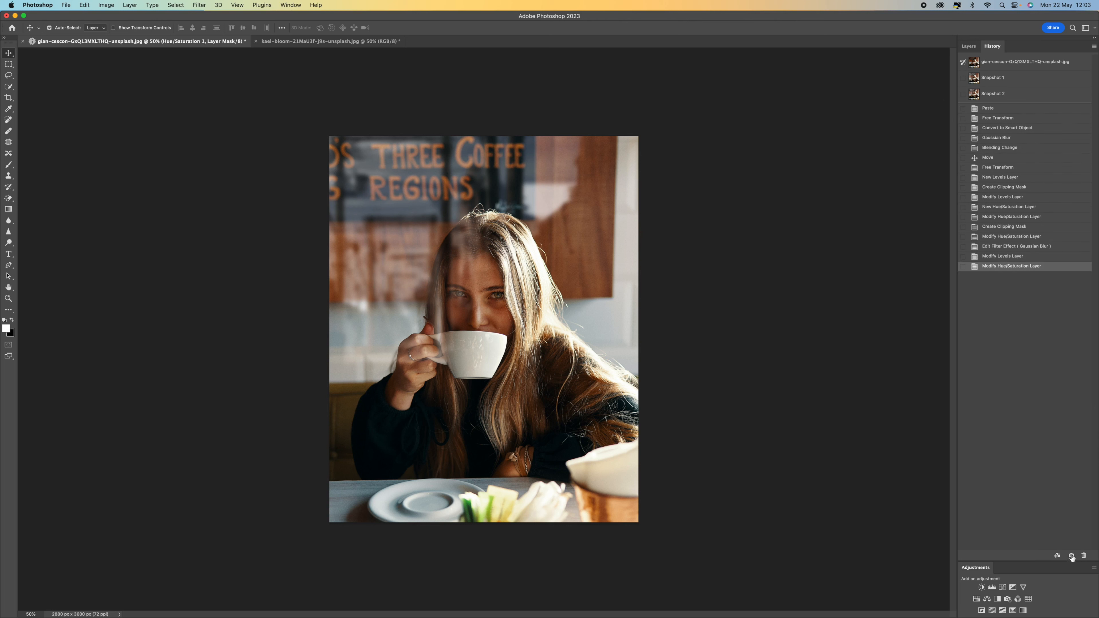
# Compare Snapshot 2 with the original portrait and with Snapshot 1 in the history, ending on Snapshot 2
pyautogui.click(1028, 62)
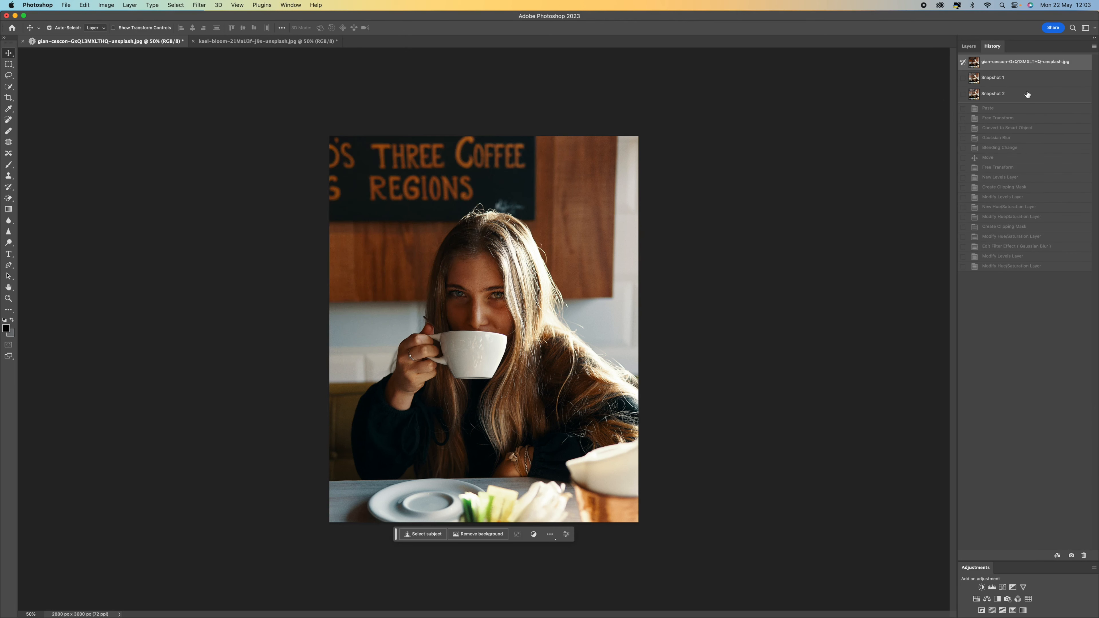
pyautogui.click(1028, 94)
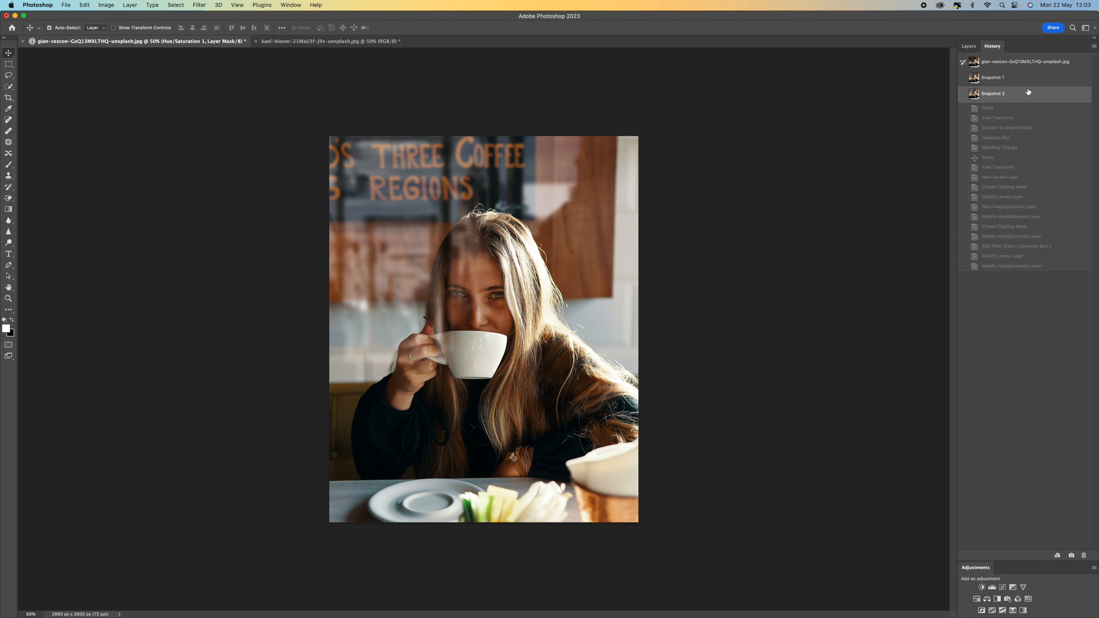
pyautogui.click(1030, 66)
pyautogui.click(1025, 96)
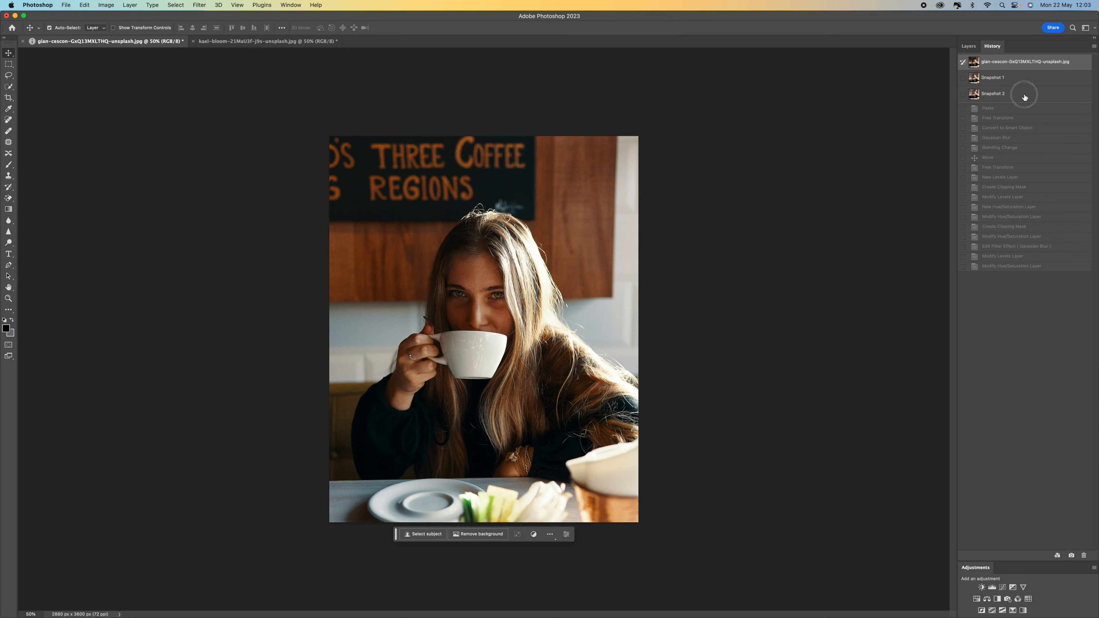
pyautogui.click(985, 82)
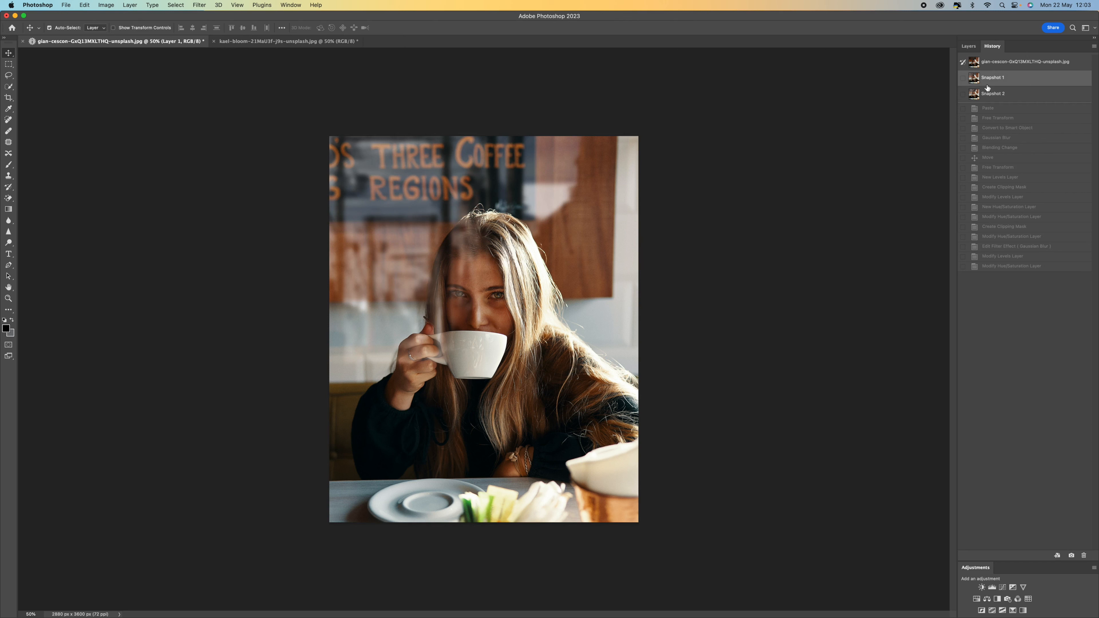
pyautogui.click(1018, 94)
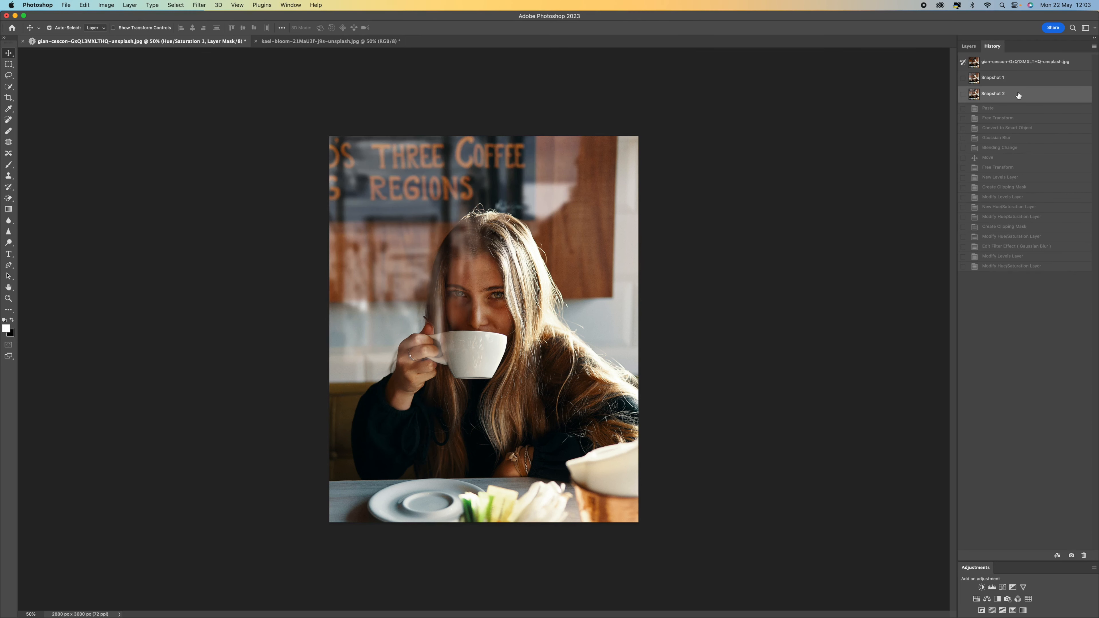
pyautogui.click(1022, 82)
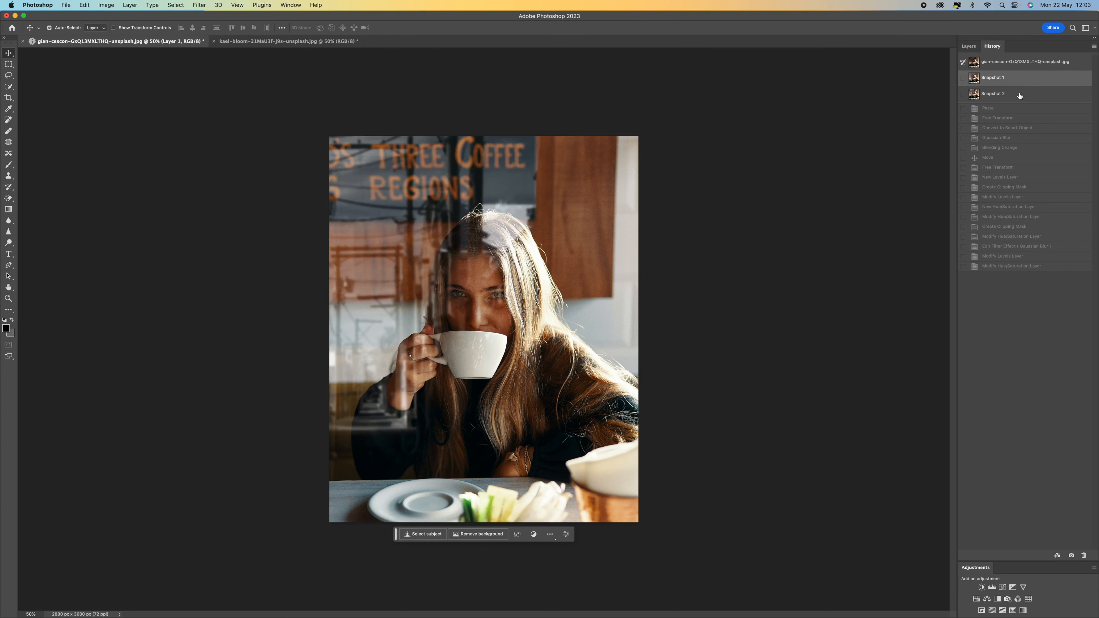
pyautogui.click(1020, 94)
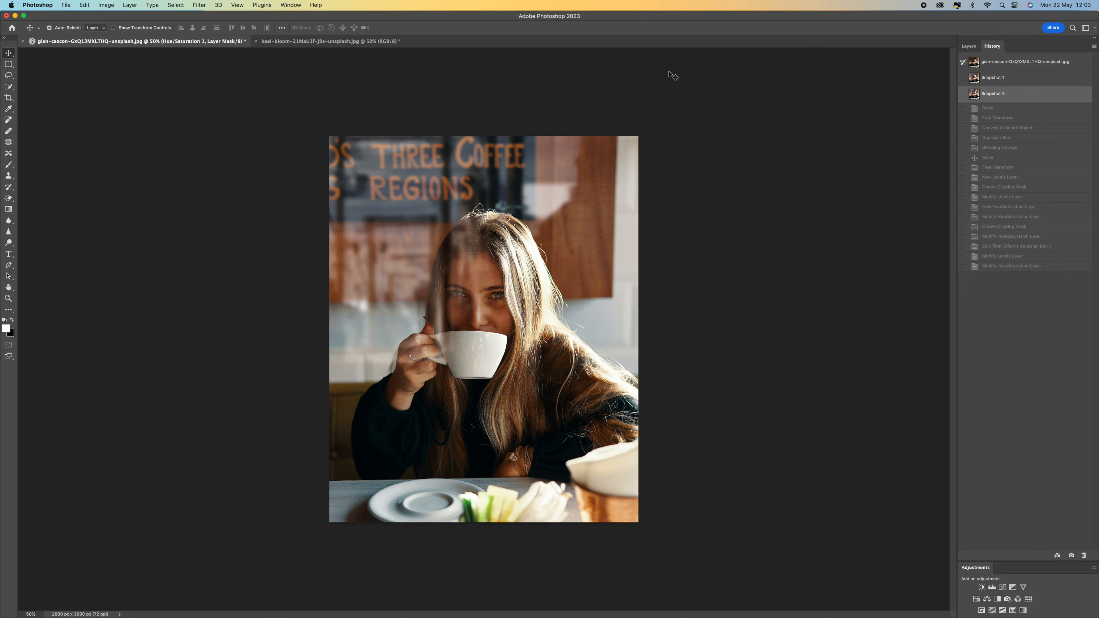
# View the alley source photo, return to the portrait document, and compare its original state with Snapshot 2
pyautogui.click(363, 41)
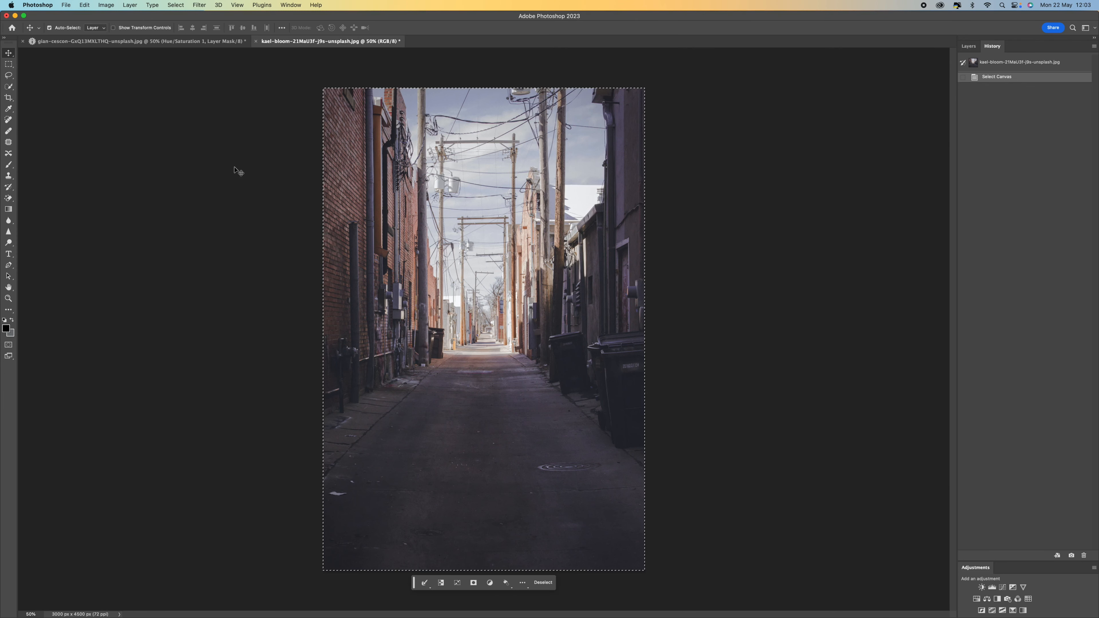
pyautogui.click(177, 41)
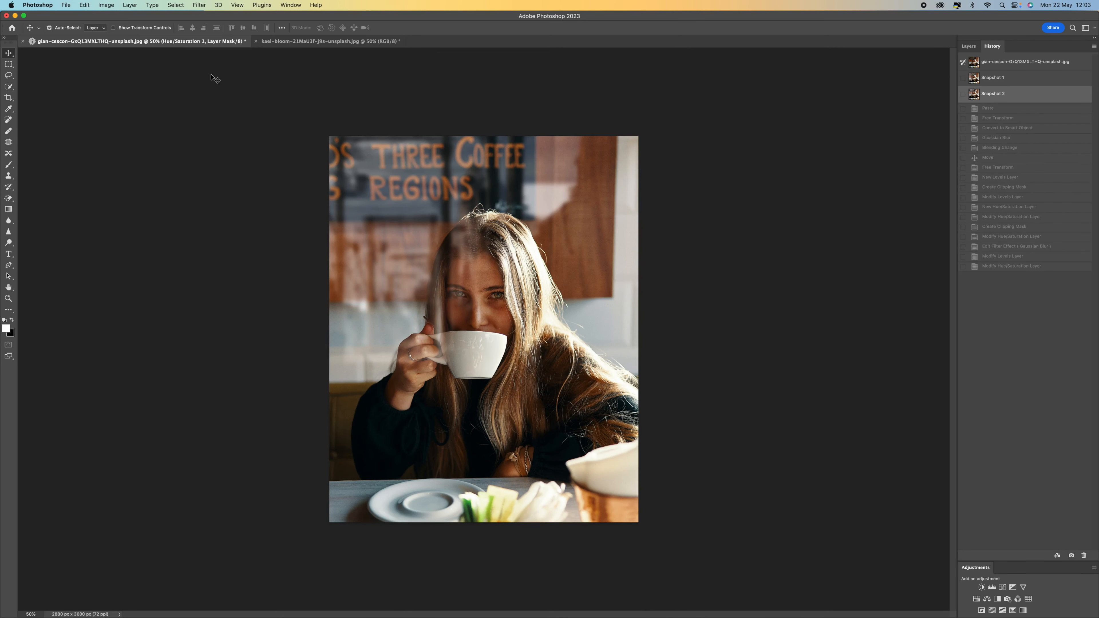
pyautogui.click(1047, 62)
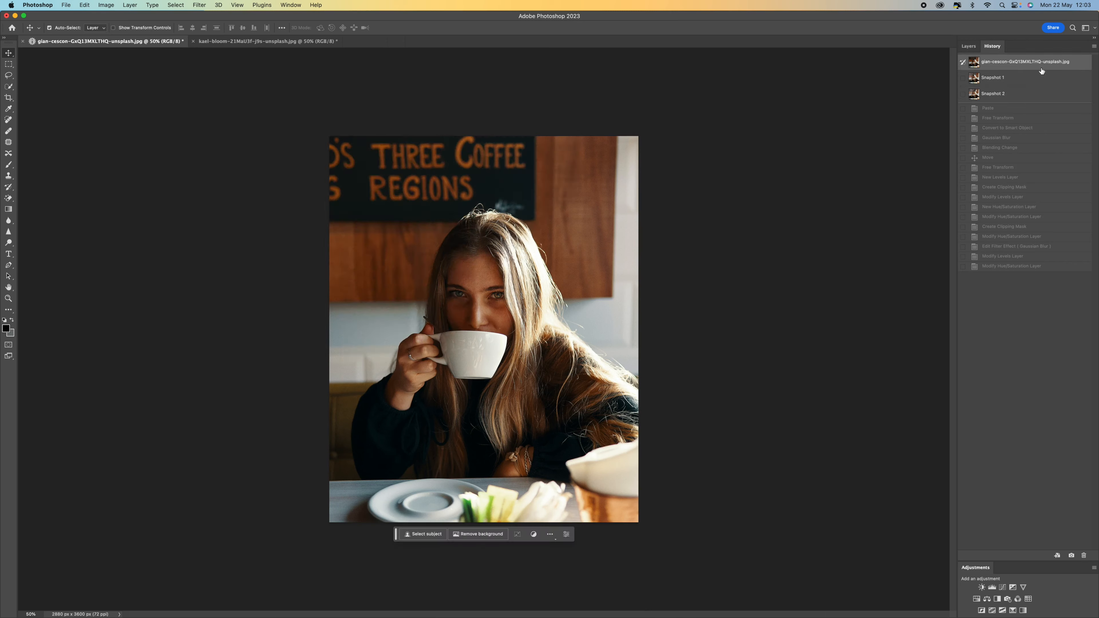
pyautogui.click(1029, 95)
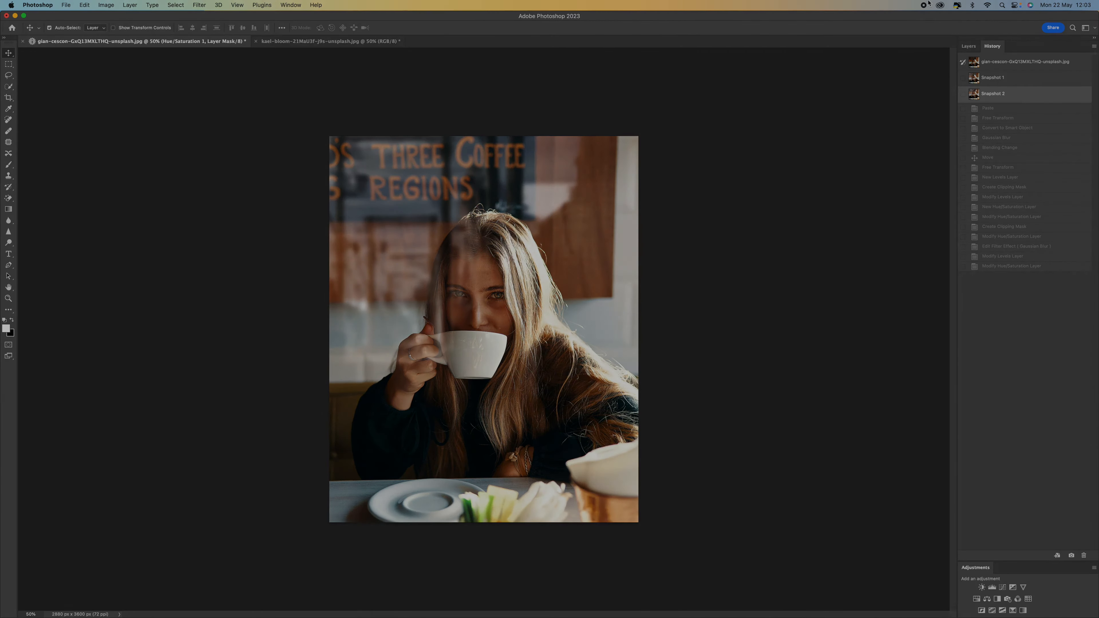